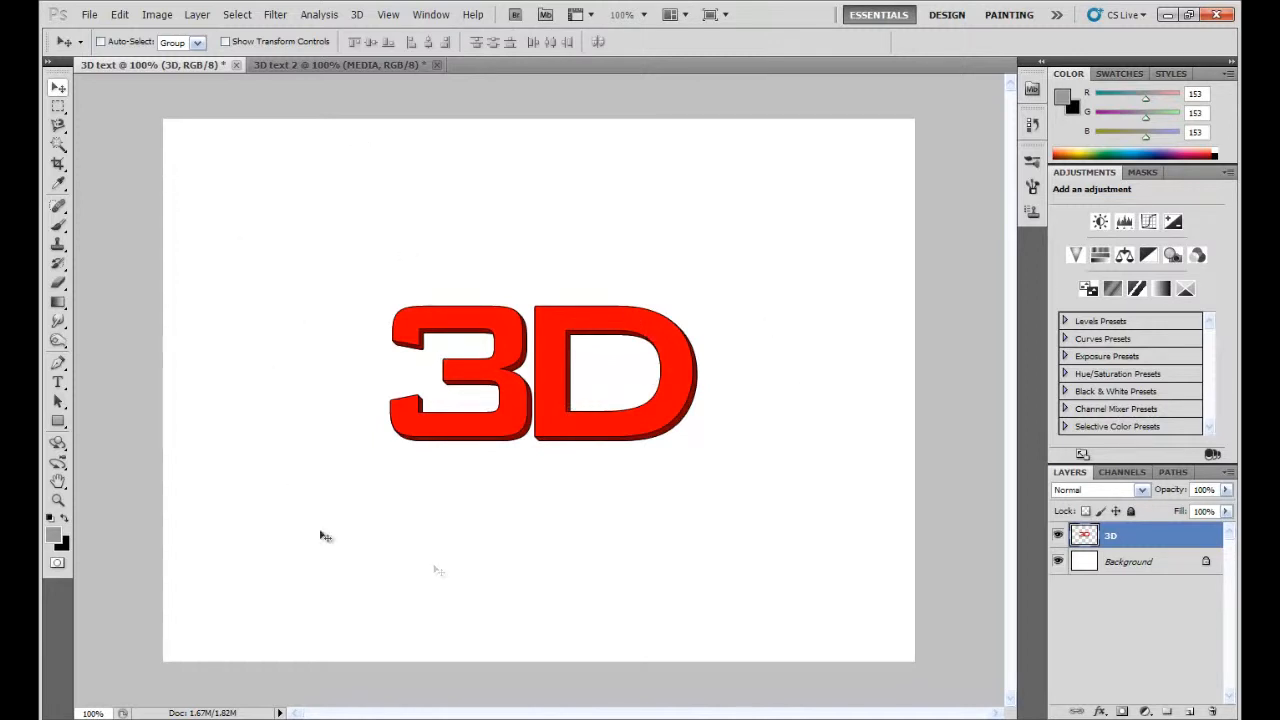
View the finished MEDIA example document, and look over the music YouTube channel page in Firefox
{"action": "left_click", "coordinate": [304, 65]}
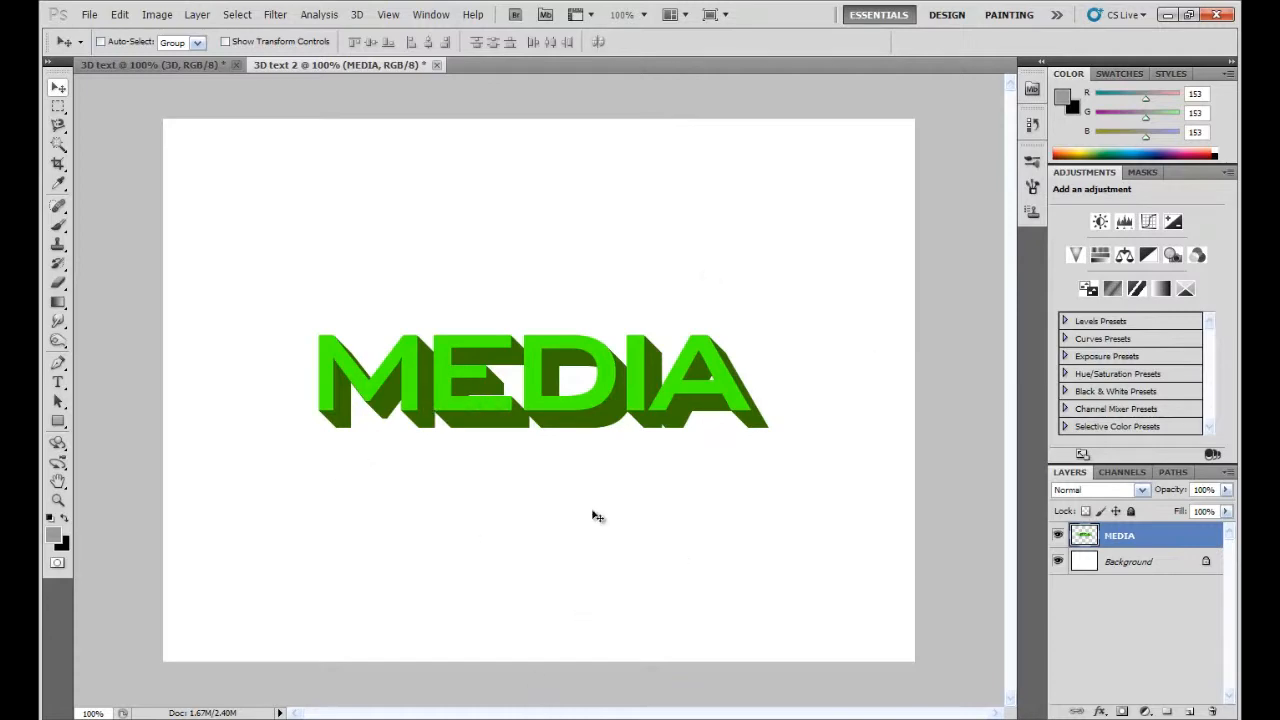
{"action": "left_click", "coordinate": [575, 718]}
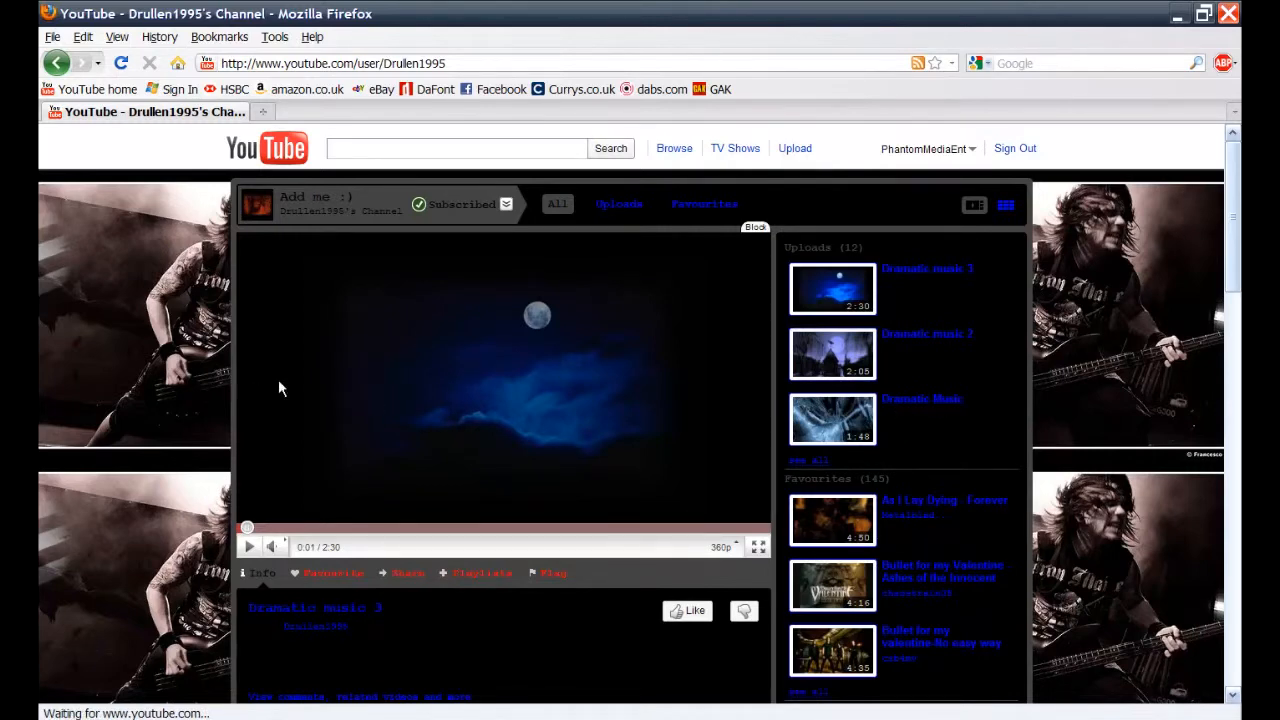
{"action": "scroll", "coordinate": [145, 390], "scroll_direction": "down", "scroll_amount": 2}
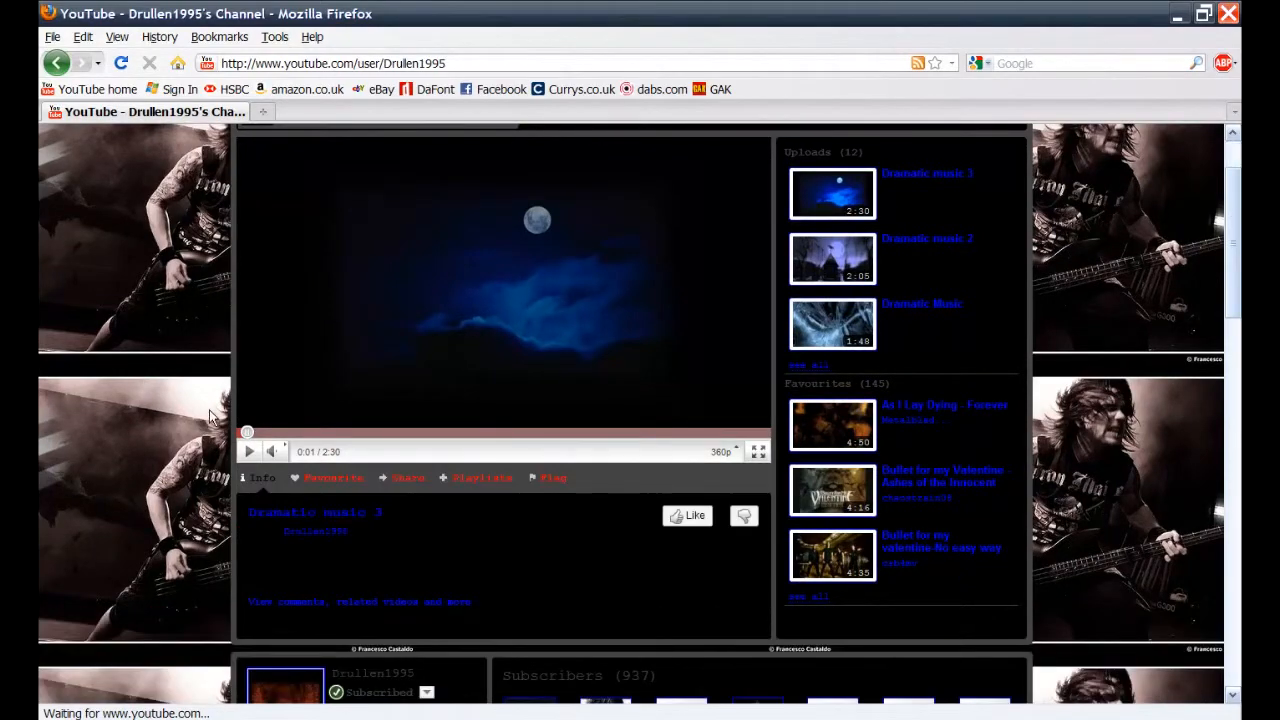
{"action": "scroll", "coordinate": [210, 418], "scroll_direction": "up", "scroll_amount": 1}
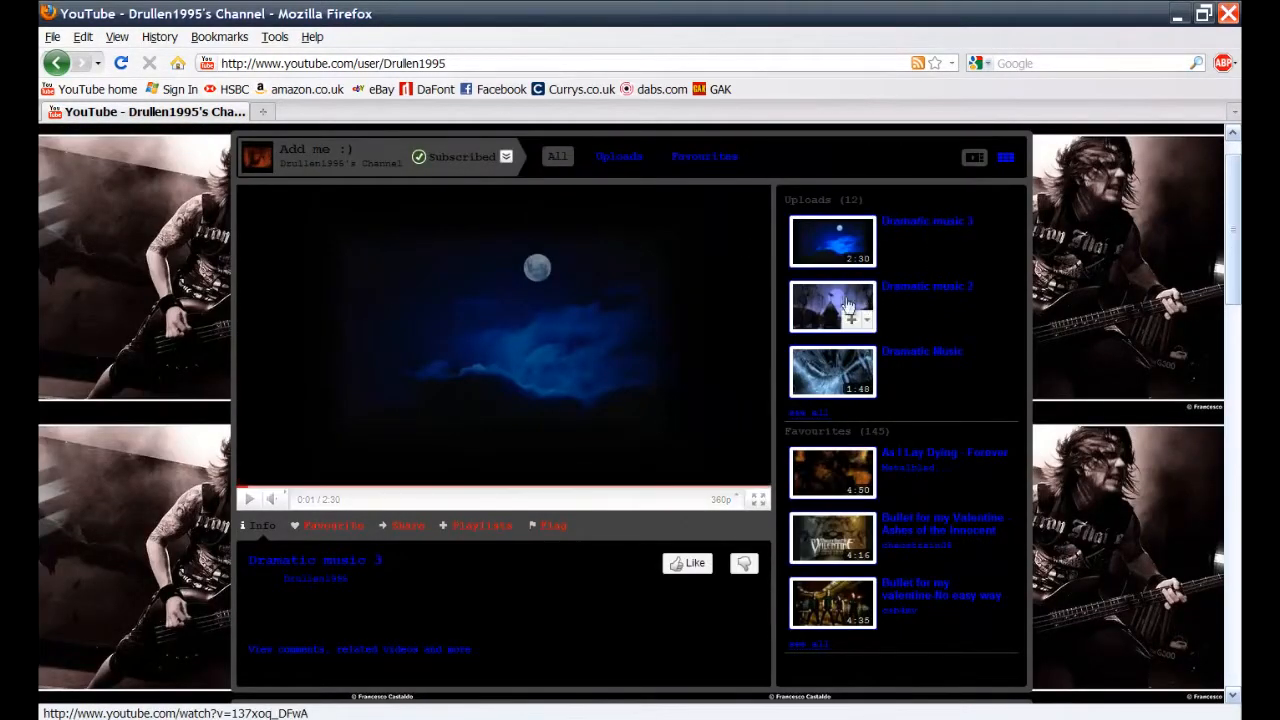
{"action": "mouse_move", "coordinate": [1237, 248]}
{"action": "left_mouse_down"}
{"action": "mouse_move", "coordinate": [1236, 465]}
{"action": "mouse_move", "coordinate": [1237, 229]}
{"action": "left_mouse_up"}
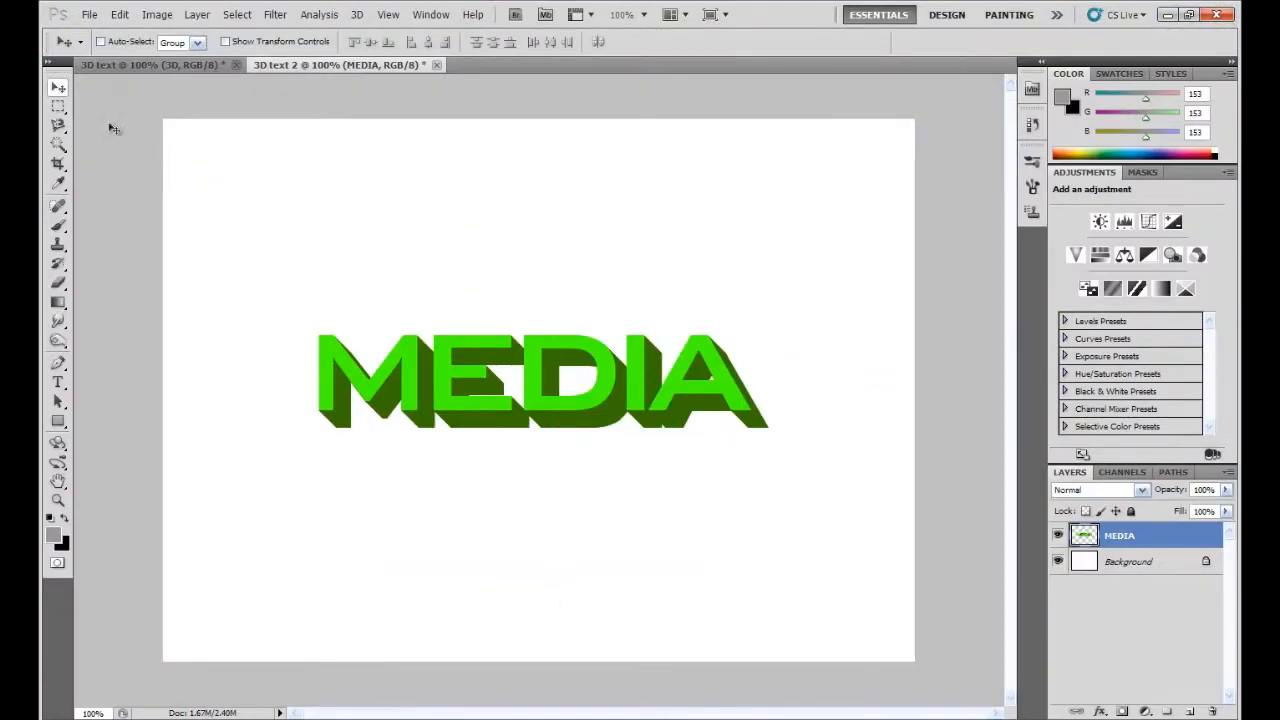
Create a new 900 × 650 pixel document in Photoshop named "3D text 3" with a white background
{"action": "left_click", "coordinate": [89, 14]}
{"action": "left_click", "coordinate": [125, 37]}
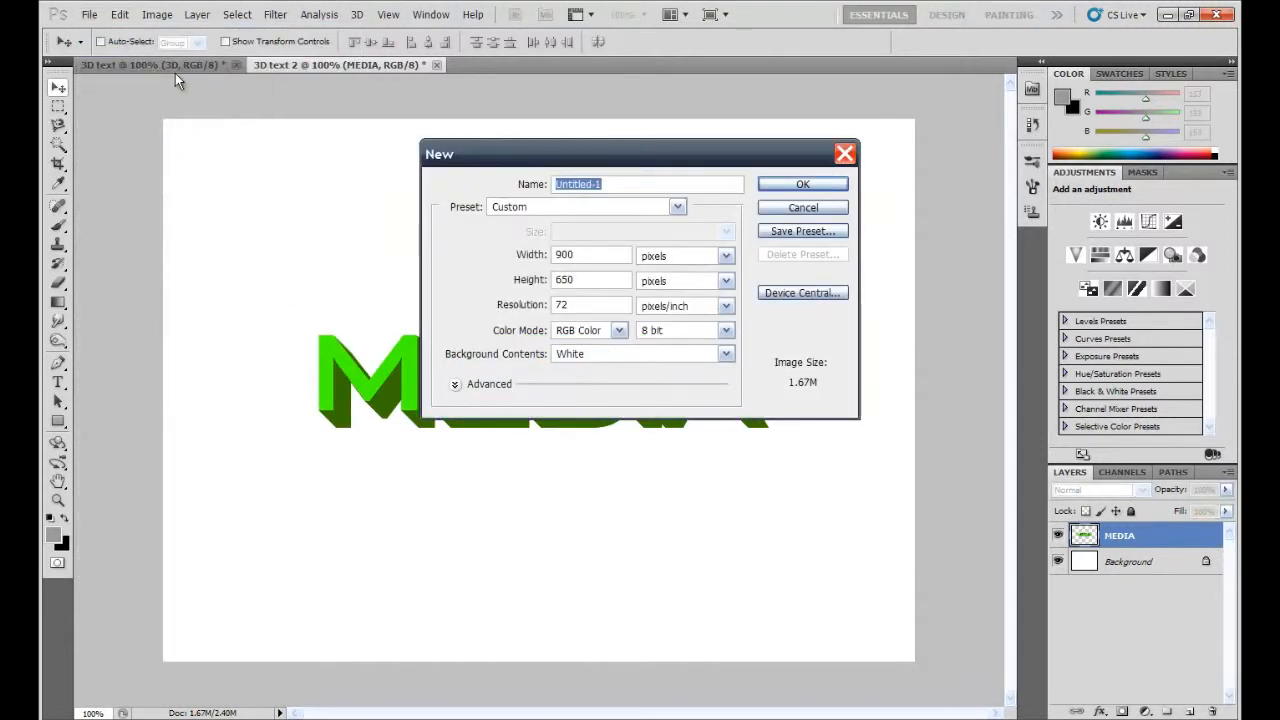
{"action": "type", "text": "£"}
{"action": "type", "text": "3"}
{"action": "type", "text": "D text 3"}
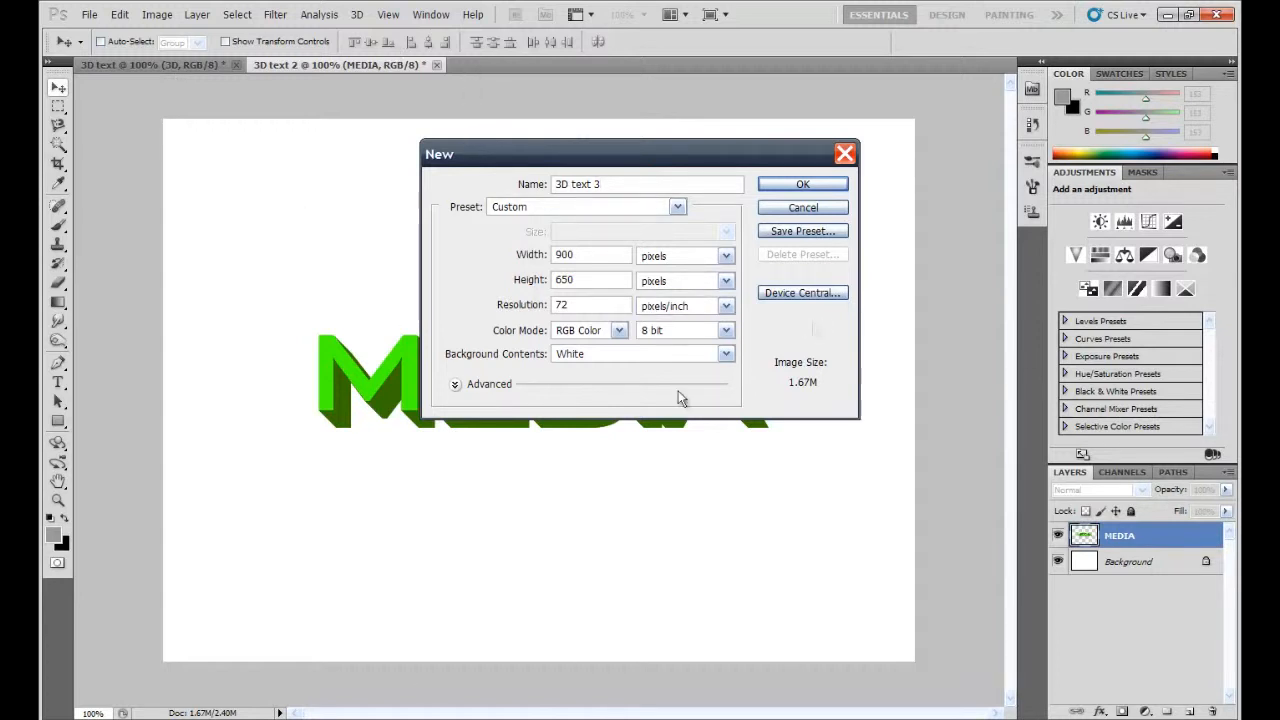
{"action": "left_click", "coordinate": [831, 189]}
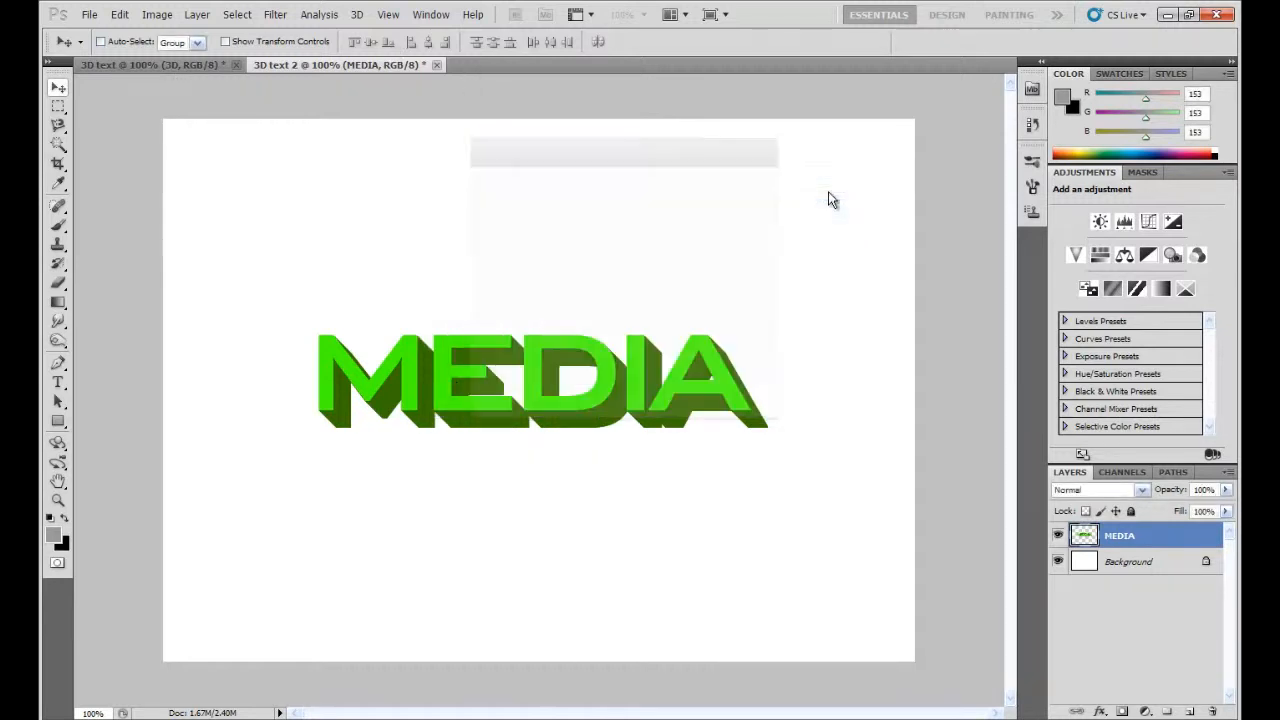
Add the text "PHANTOM" in BankGothic Md BT and move it to the middle of the canvas
{"action": "left_click", "coordinate": [59, 384]}
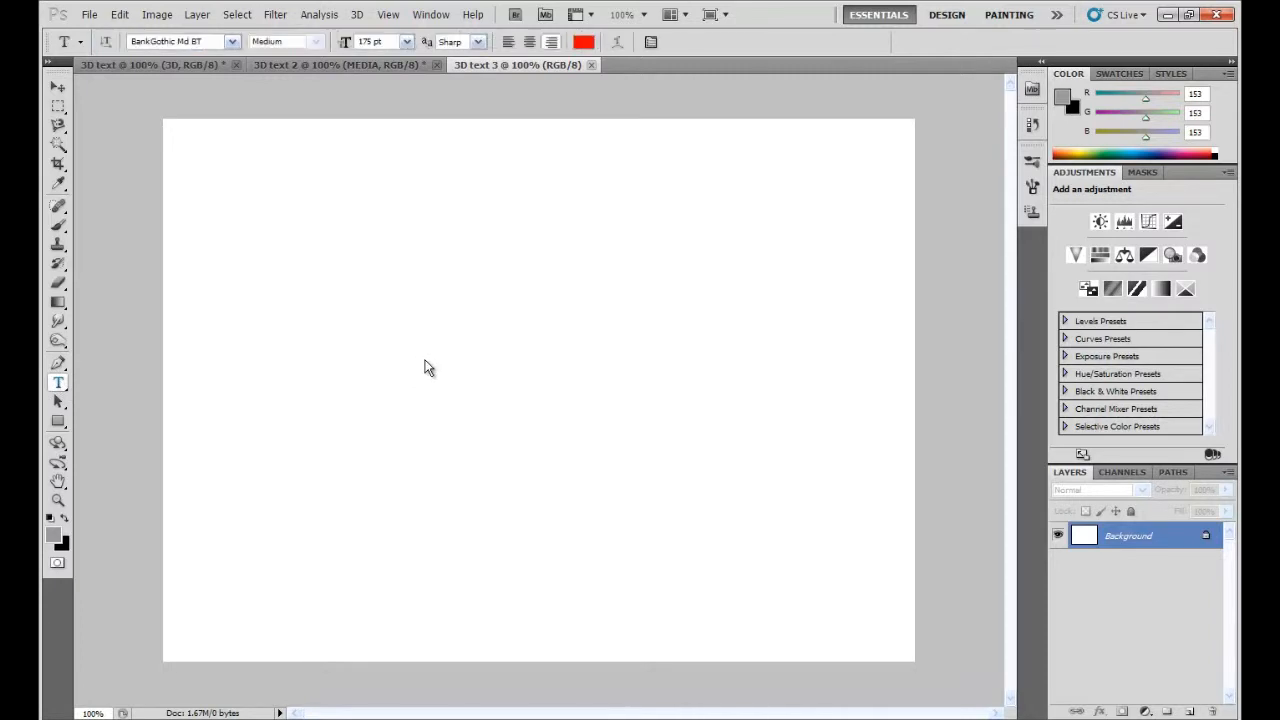
{"action": "left_click", "coordinate": [429, 393]}
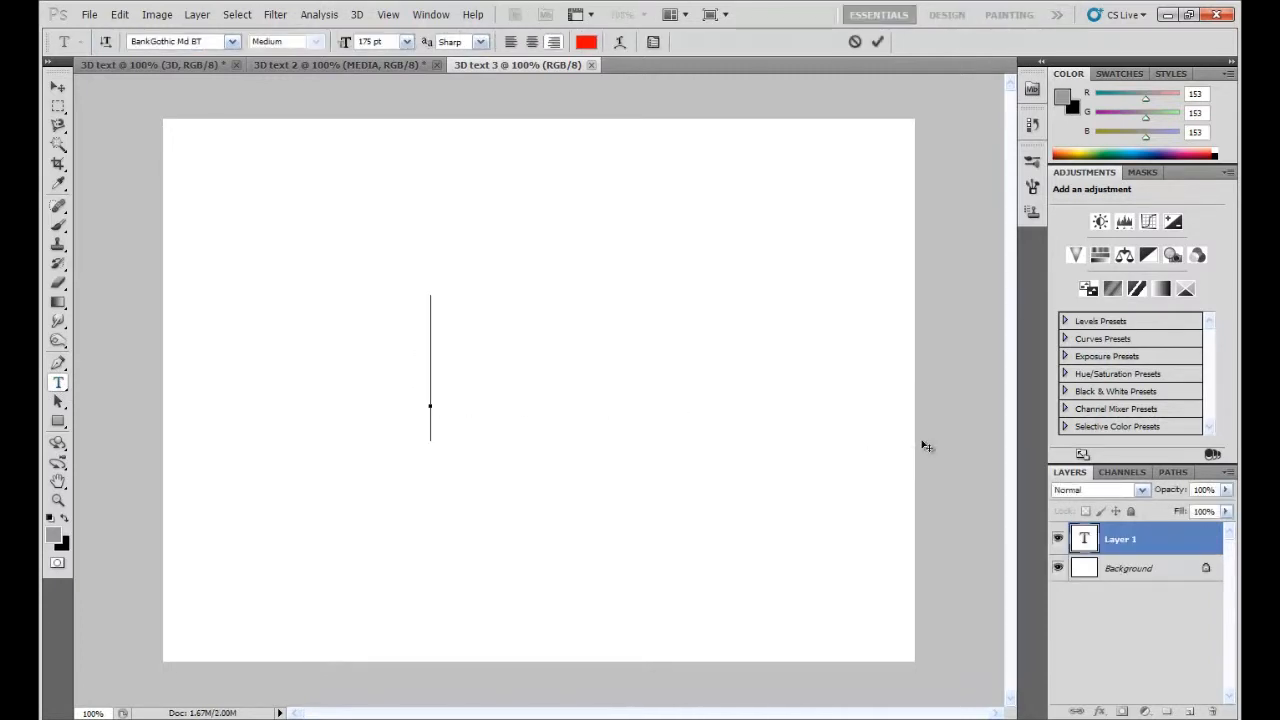
{"action": "type", "text": "PH"}
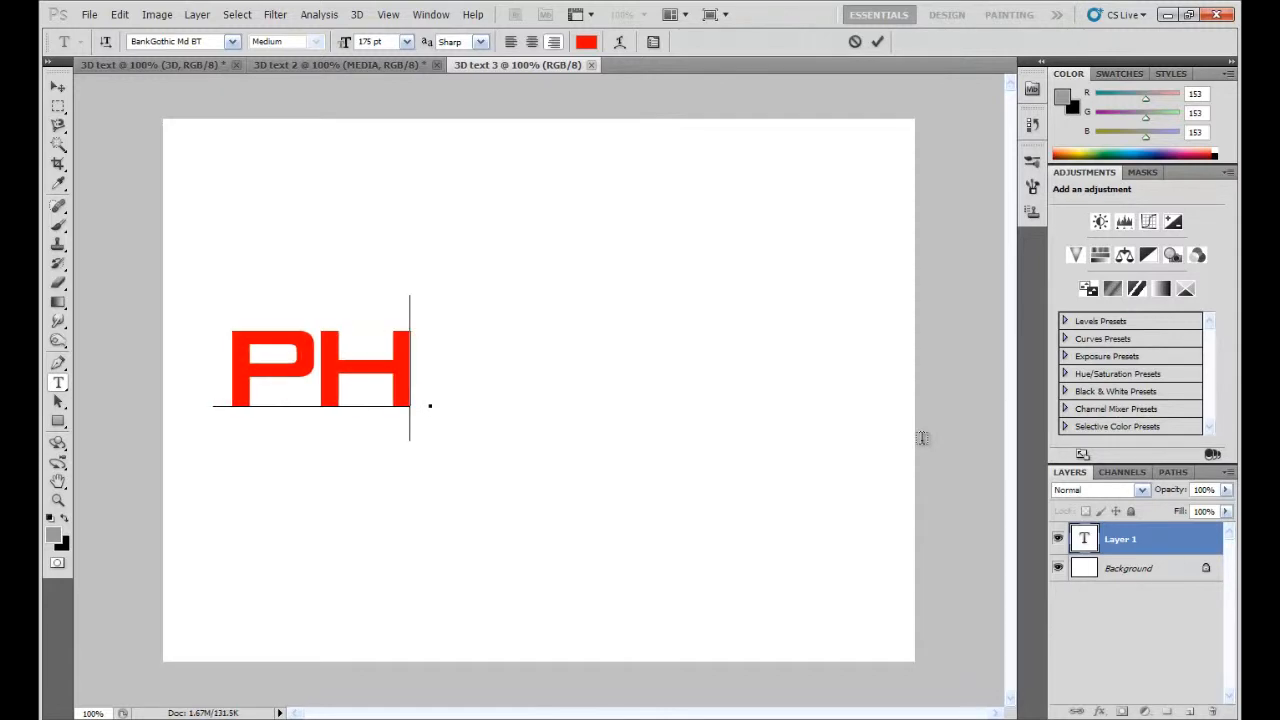
{"action": "type", "text": "ANTOM"}
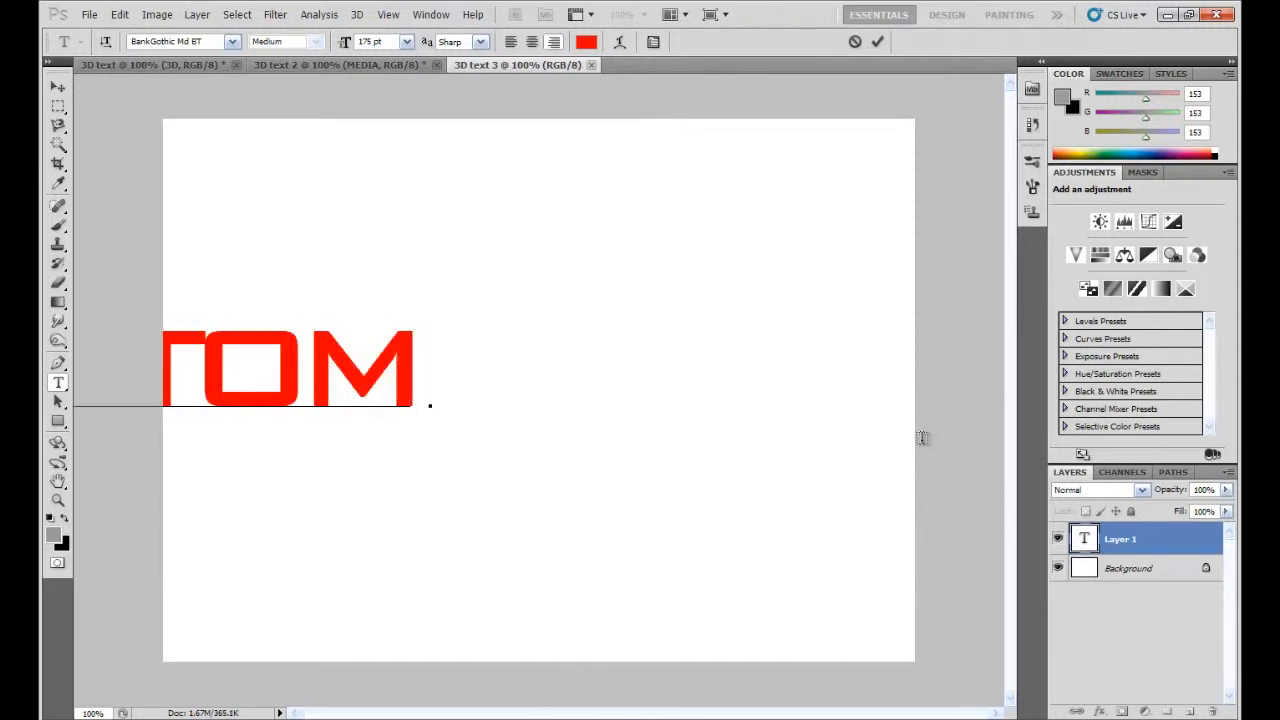
{"action": "left_click", "coordinate": [58, 88]}
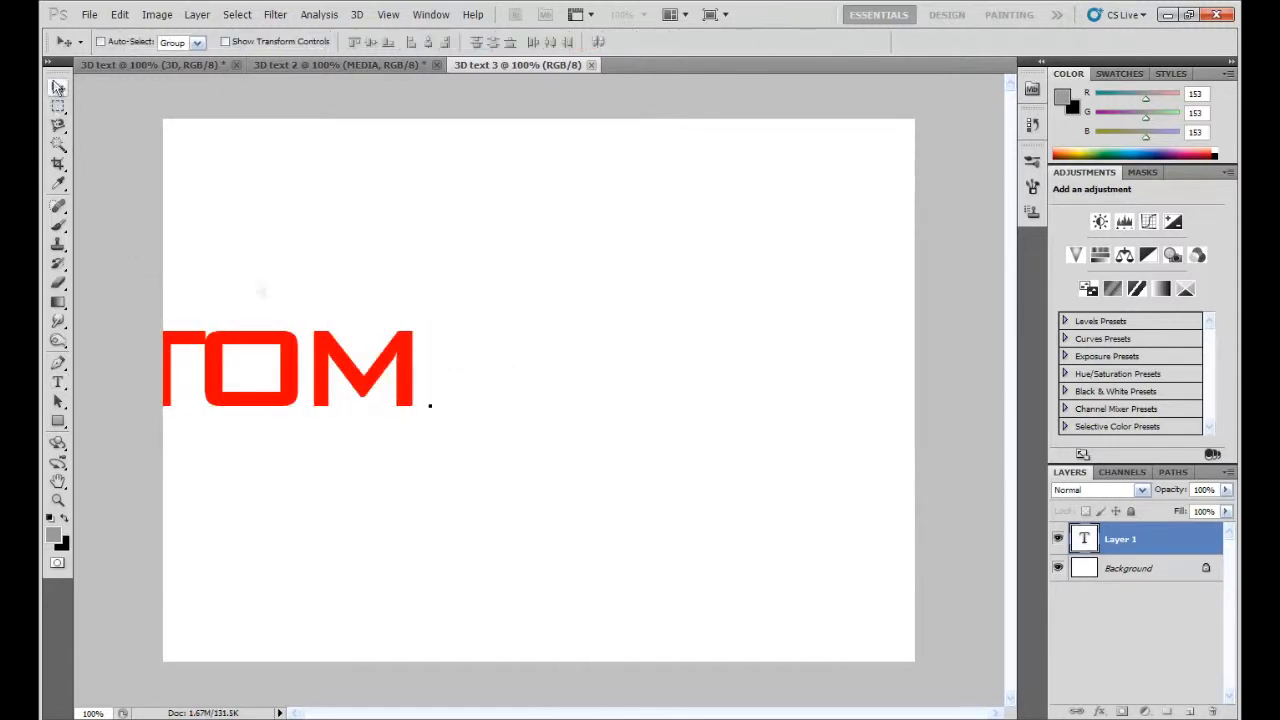
{"action": "left_click_drag", "start_coordinate": [265, 338], "coordinate": [617, 352]}
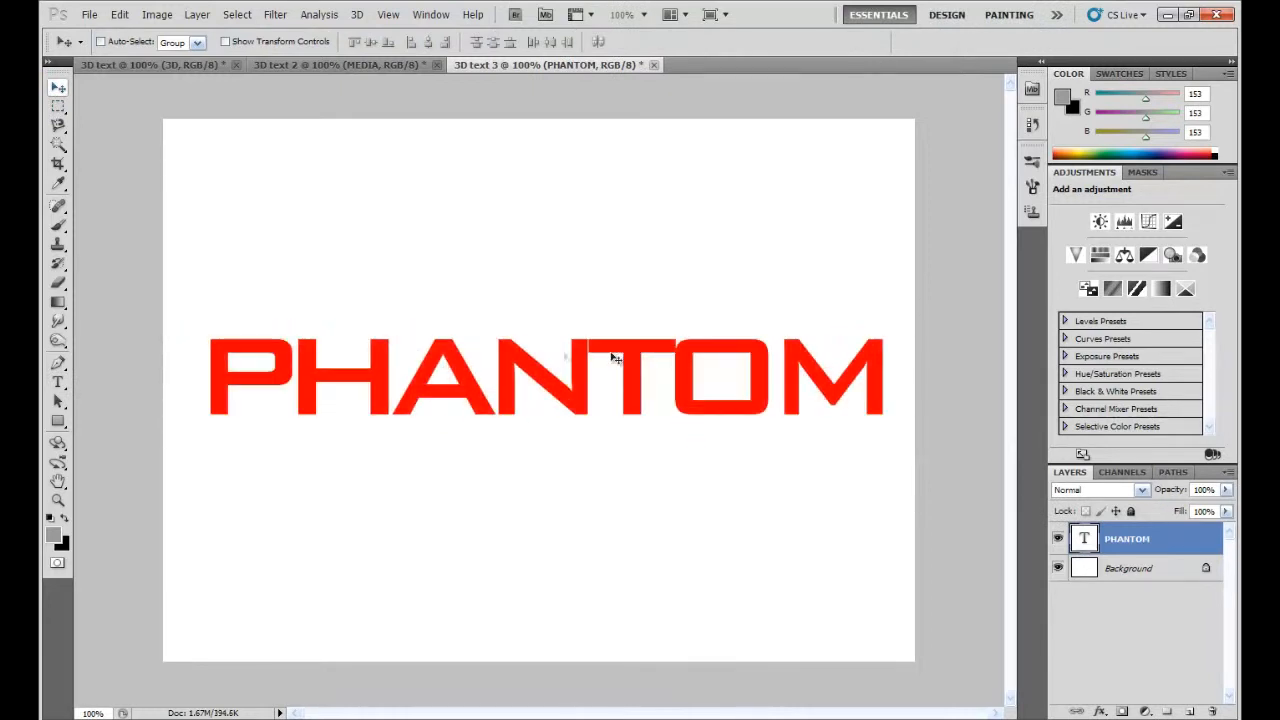
Set the font size of the whole PHANTOM text to 150 pt
{"action": "left_click", "coordinate": [58, 383]}
{"action": "left_click", "coordinate": [881, 370]}
{"action": "key", "text": "ctrl+a"}
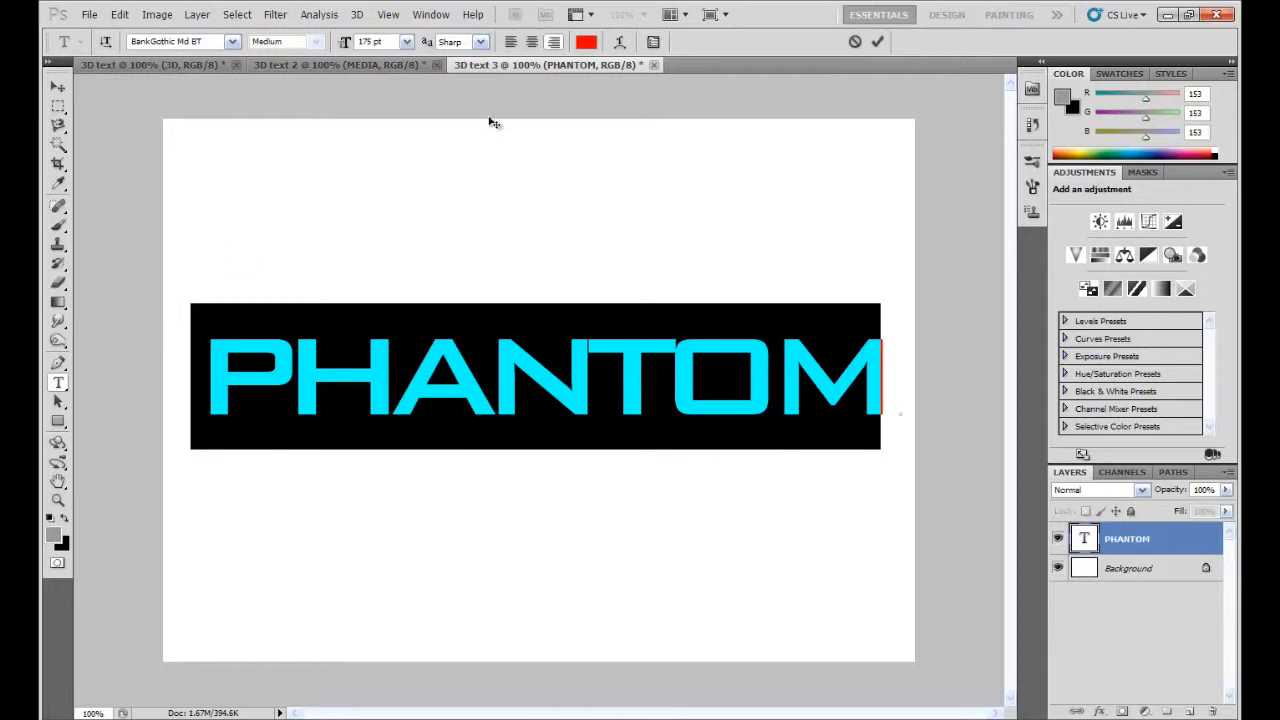
{"action": "left_click", "coordinate": [370, 41]}
{"action": "type", "text": "150"}
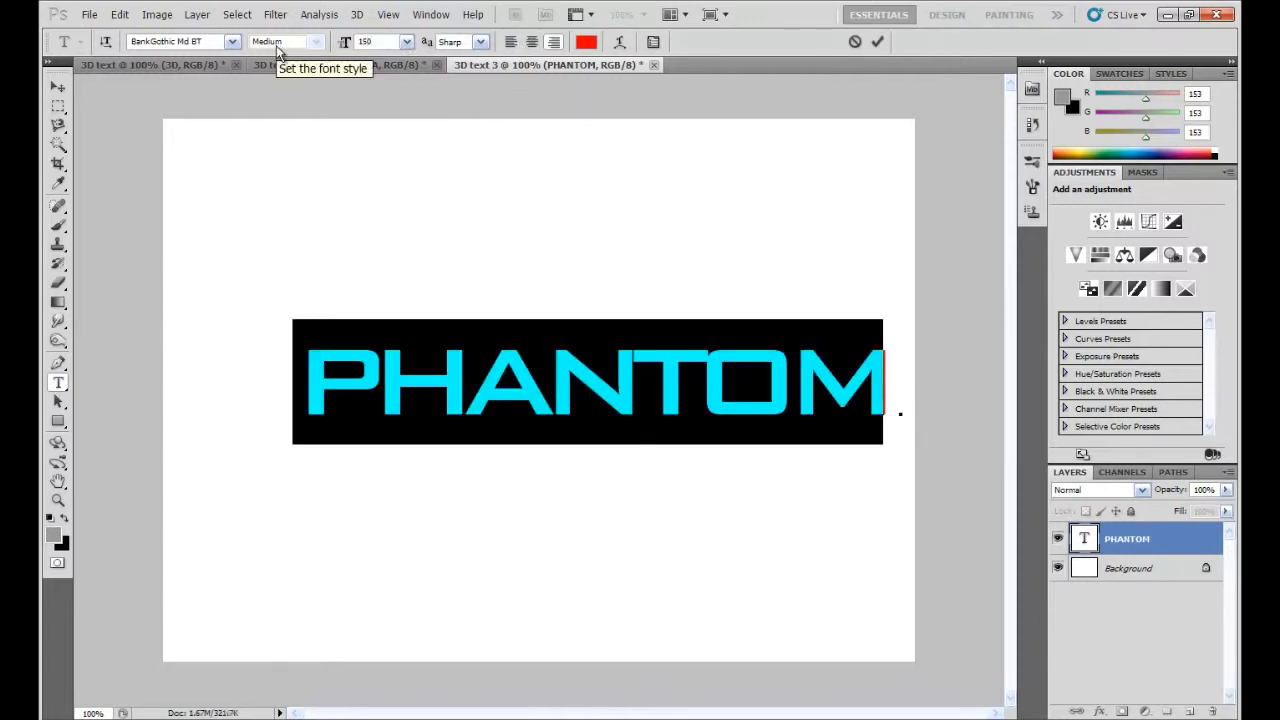
Change the PHANTOM text's colour to blue 0078ff
{"action": "left_click", "coordinate": [586, 41]}
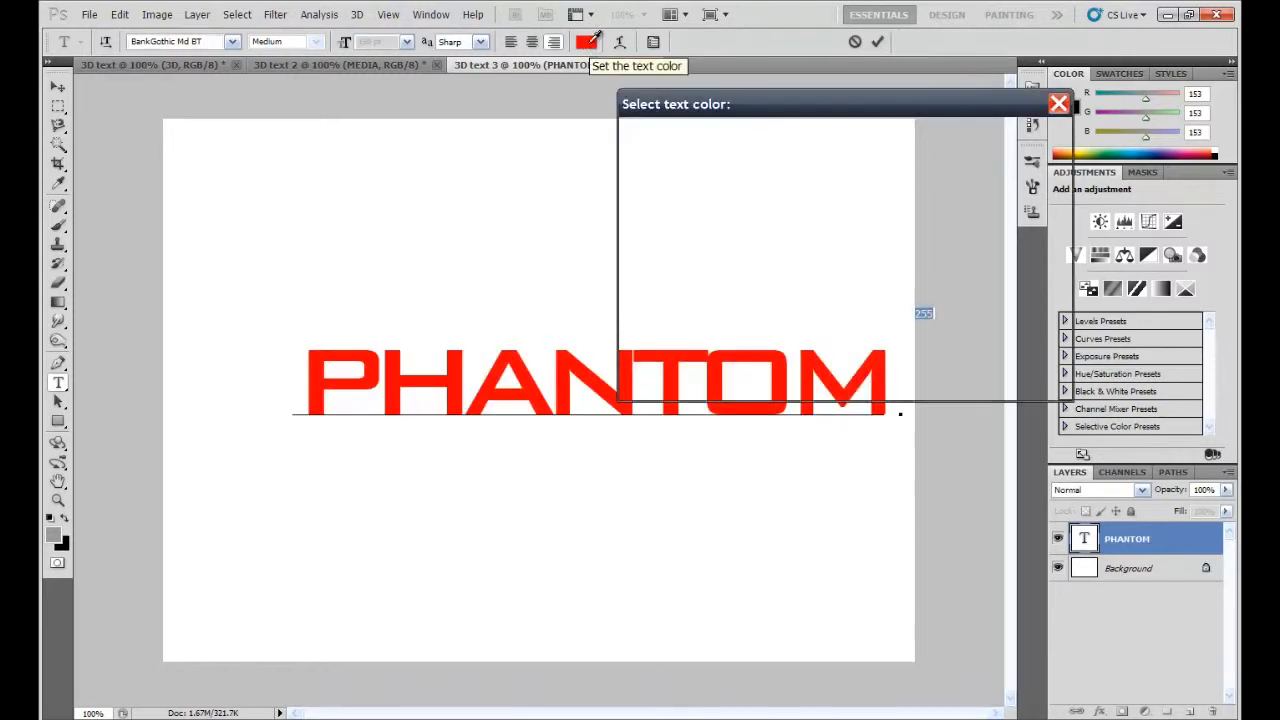
{"action": "mouse_move", "coordinate": [857, 240]}
{"action": "left_mouse_down"}
{"action": "mouse_move", "coordinate": [862, 254]}
{"action": "mouse_move", "coordinate": [862, 215]}
{"action": "mouse_move", "coordinate": [868, 240]}
{"action": "left_mouse_up"}
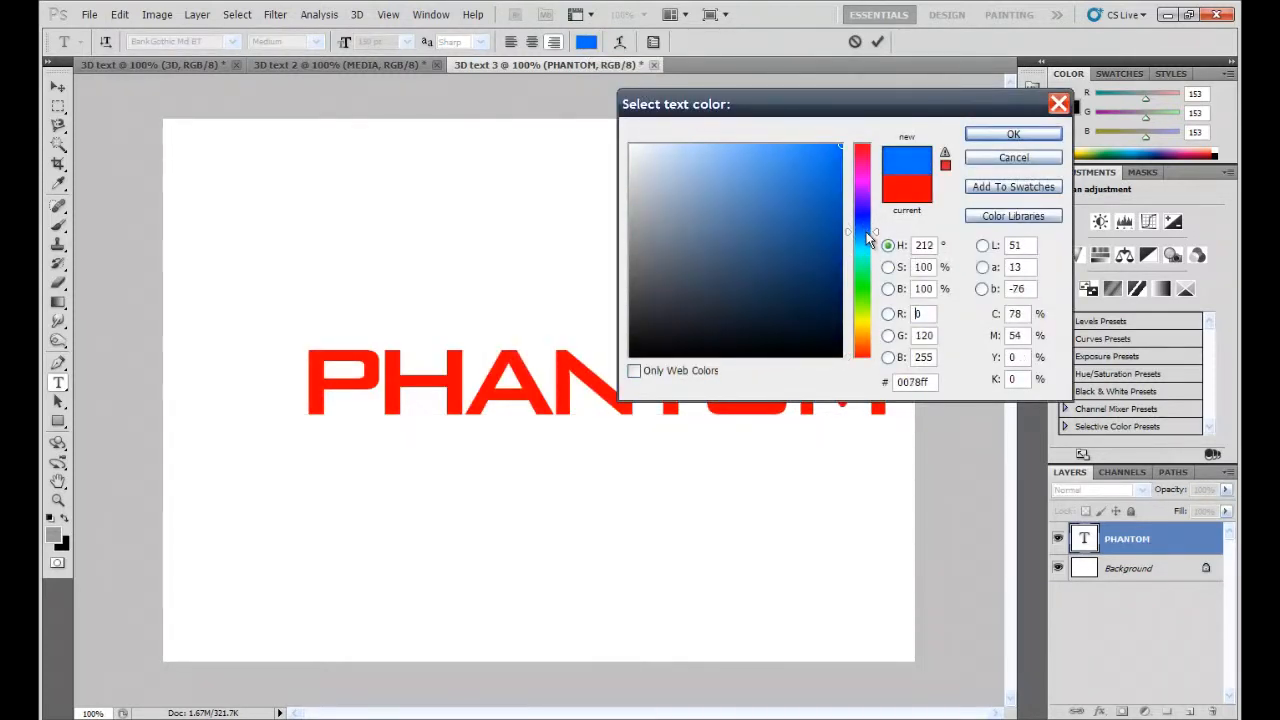
{"action": "left_click", "coordinate": [990, 136]}
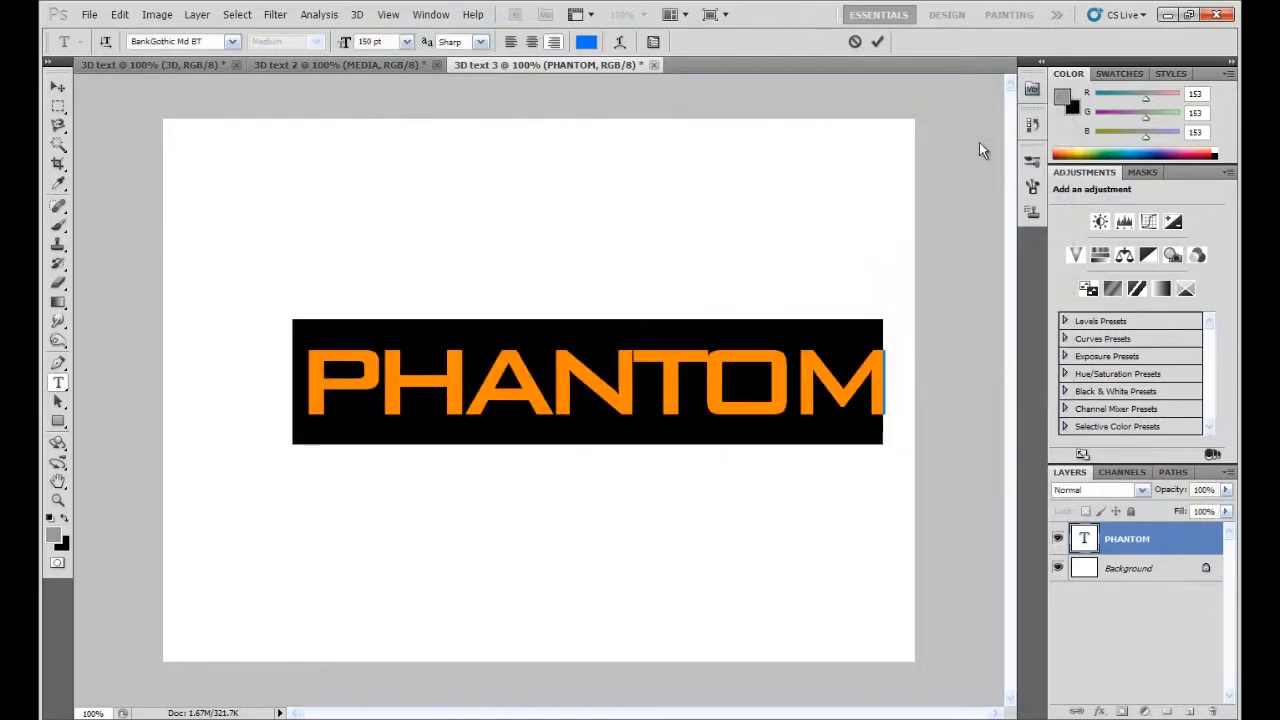
Try the Borealis and Chiller fonts on the PHANTOM text, and return it to BankGothic Md BT
{"action": "left_click", "coordinate": [233, 42]}
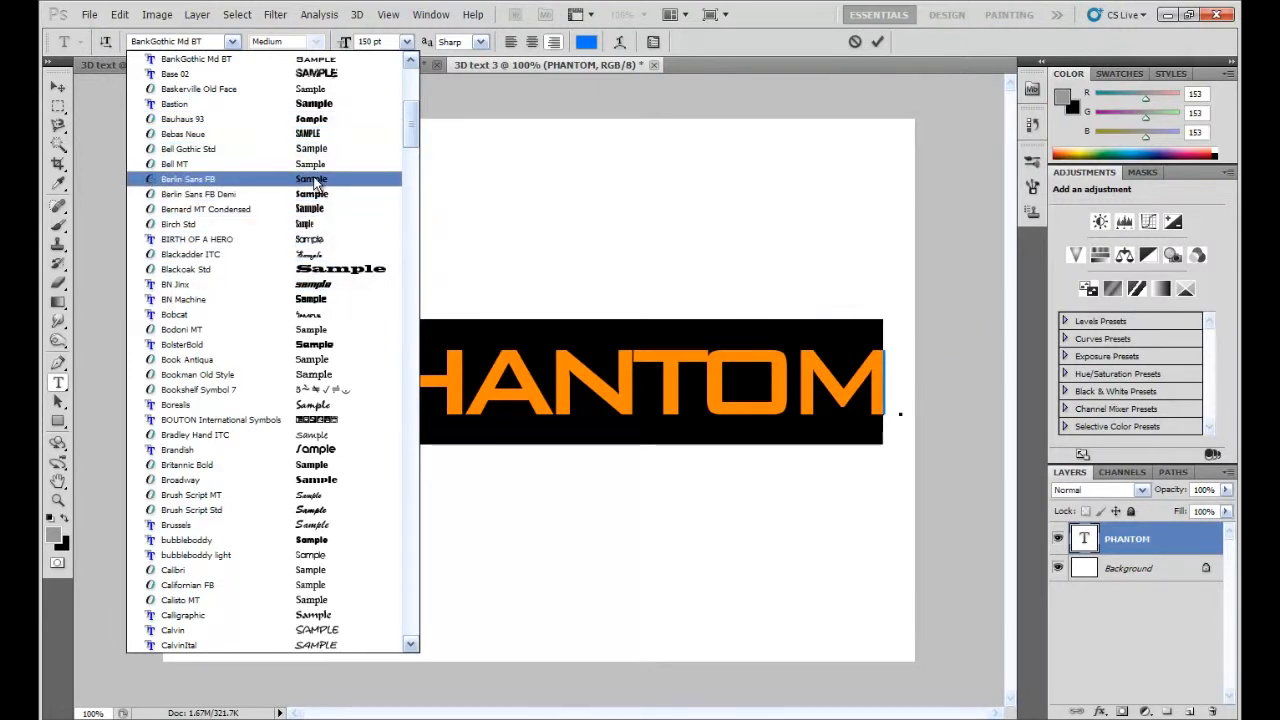
{"action": "left_click", "coordinate": [310, 406]}
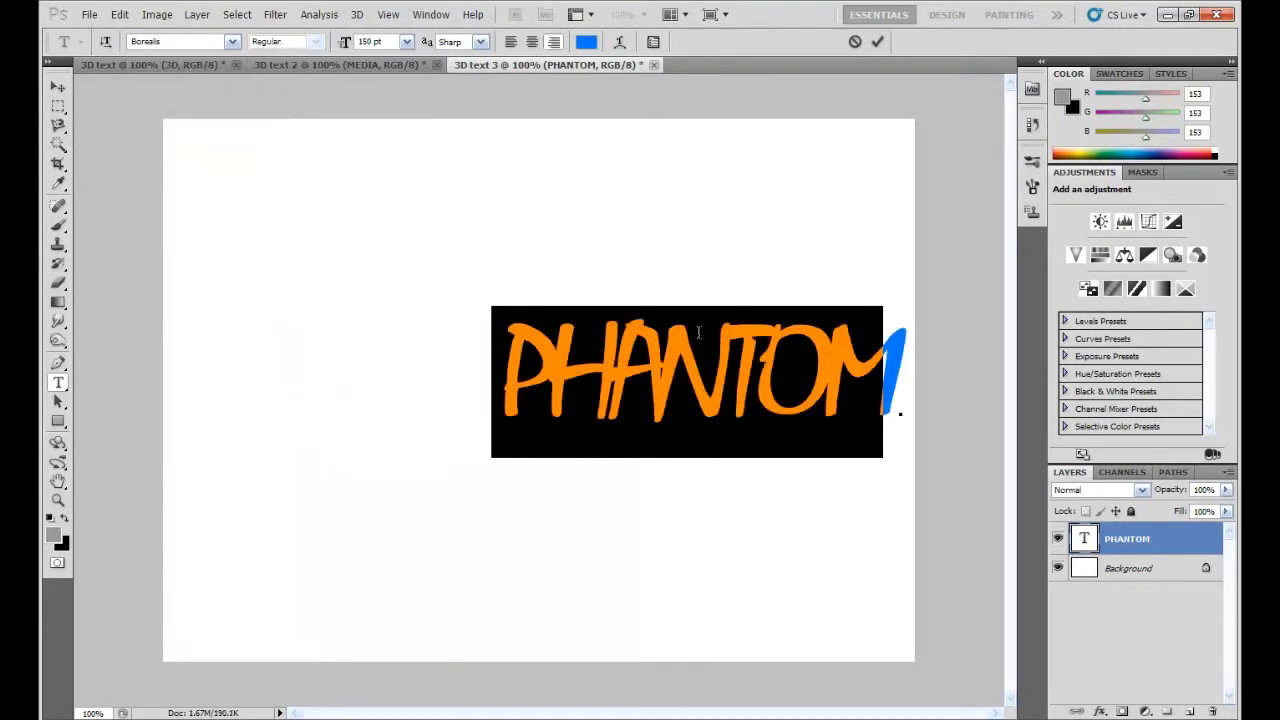
{"action": "left_click", "coordinate": [231, 41]}
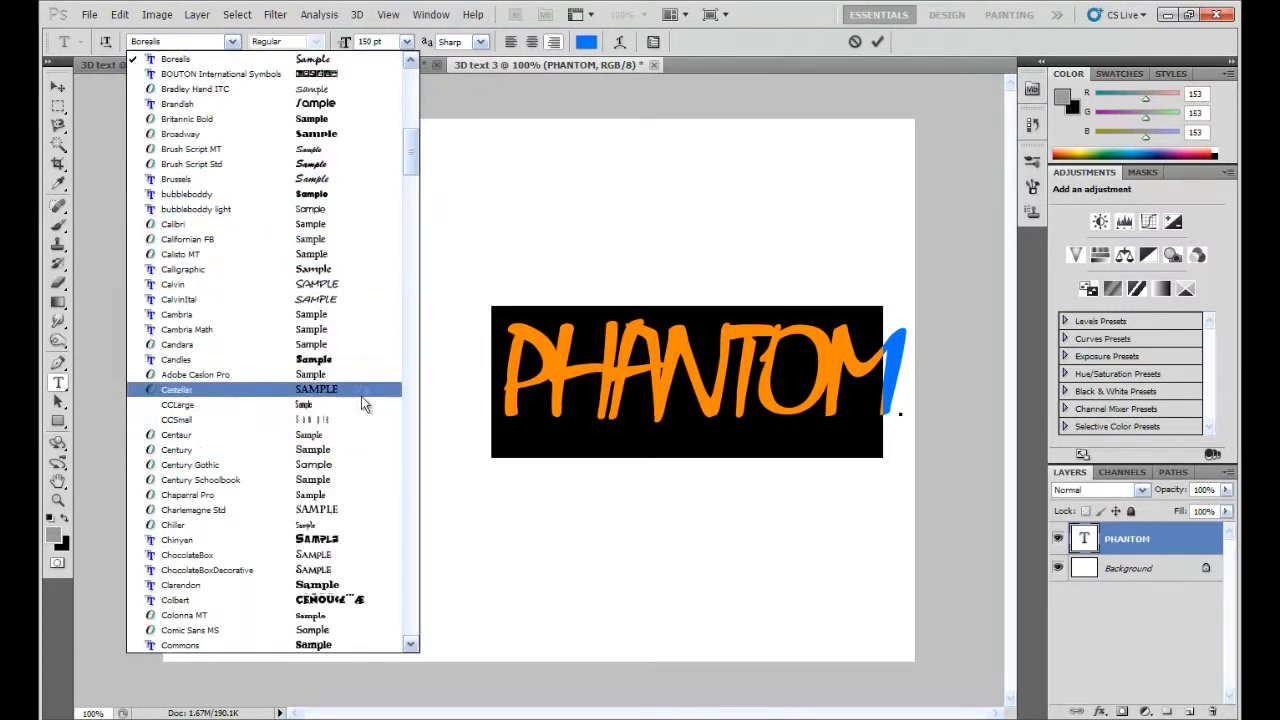
{"action": "left_click", "coordinate": [386, 525]}
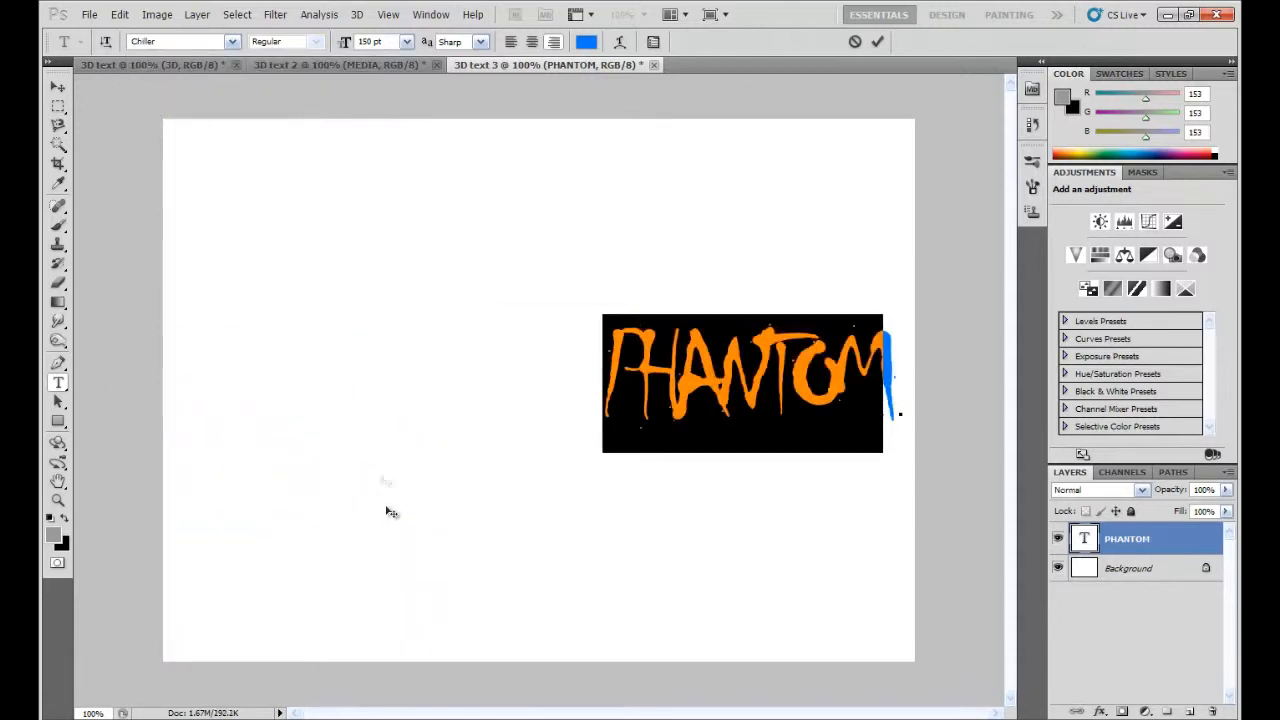
{"action": "left_click", "coordinate": [231, 41]}
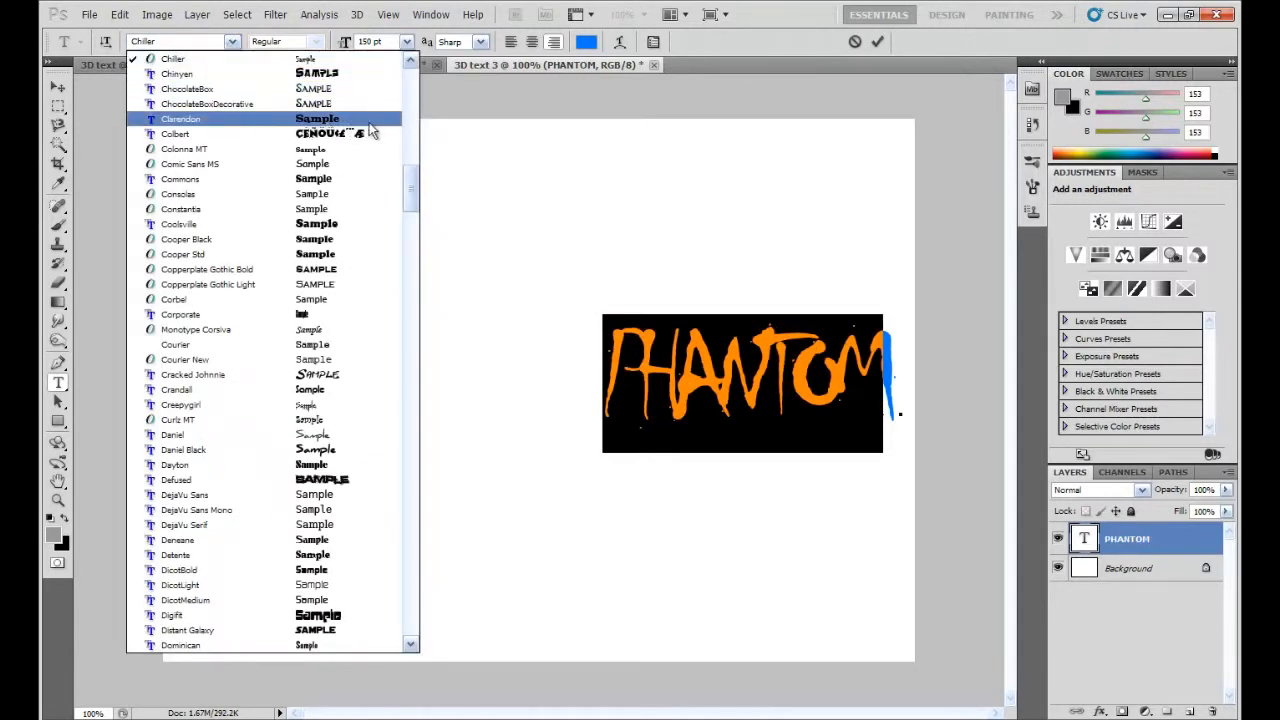
{"action": "scroll", "coordinate": [370, 130], "scroll_direction": "up", "scroll_amount": 15}
{"action": "scroll", "coordinate": [370, 123], "scroll_direction": "up", "scroll_amount": 2}
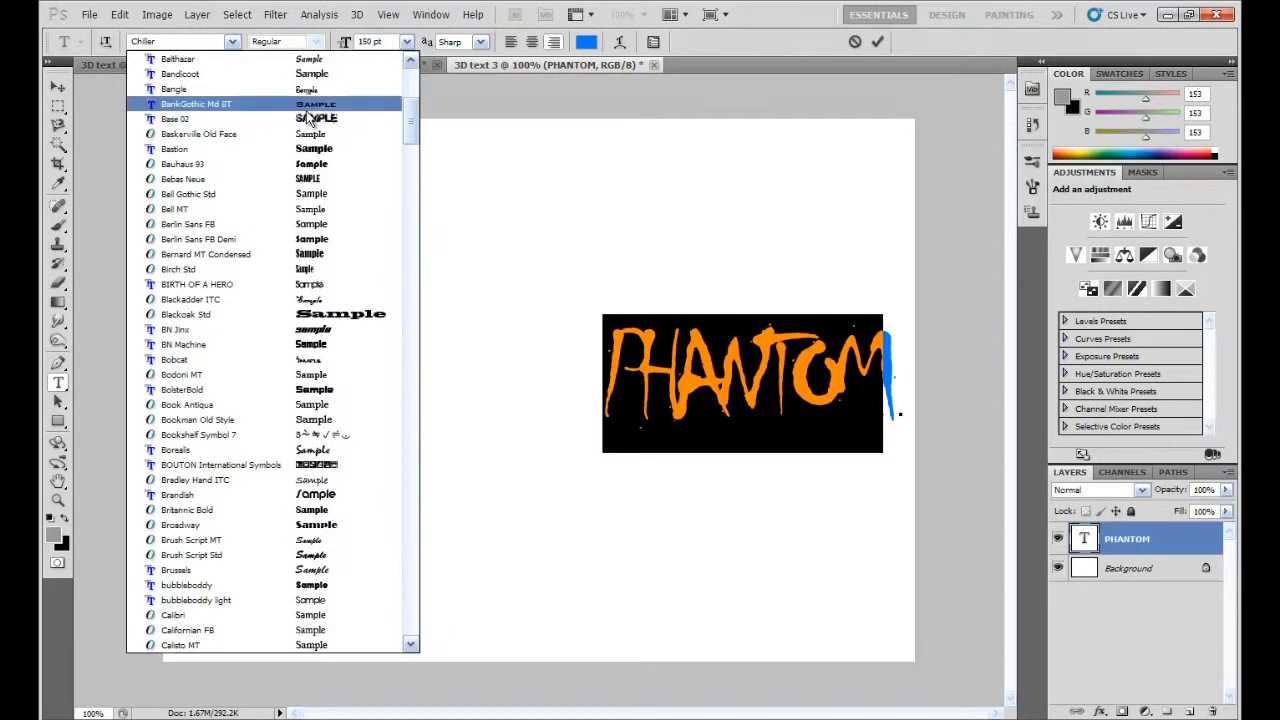
{"action": "left_click", "coordinate": [308, 110]}
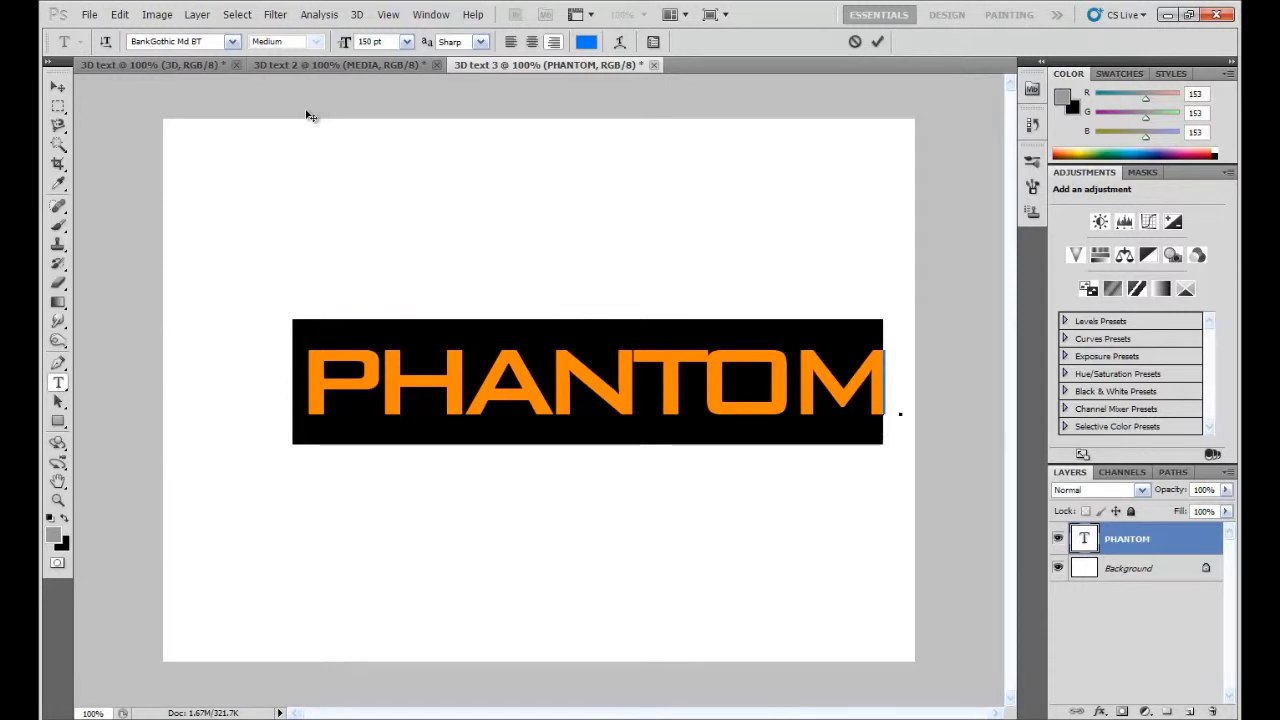
Widen the letter spacing of the PHANTOM text slightly and recentre the text on the canvas
{"action": "key", "text": "alt+Left"}
{"action": "key", "text": "alt+Right"}
{"action": "key", "text": "alt+Right"}
{"action": "key", "text": "alt+Right"}
{"action": "key", "text": "alt+Left"}
{"action": "key", "text": "alt+Left"}
{"action": "key", "text": "alt+Right"}
{"action": "key", "text": "alt+Right"}
{"action": "key", "text": "alt+Left"}
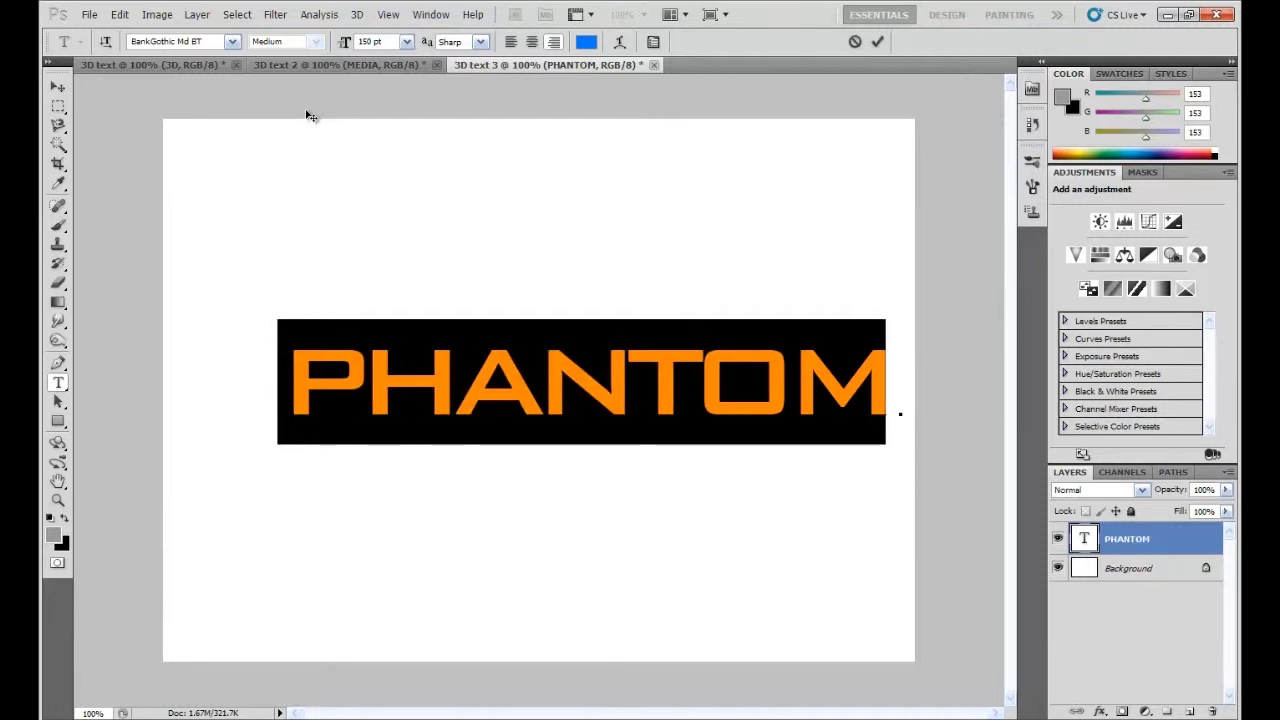
{"action": "left_click", "coordinate": [58, 87]}
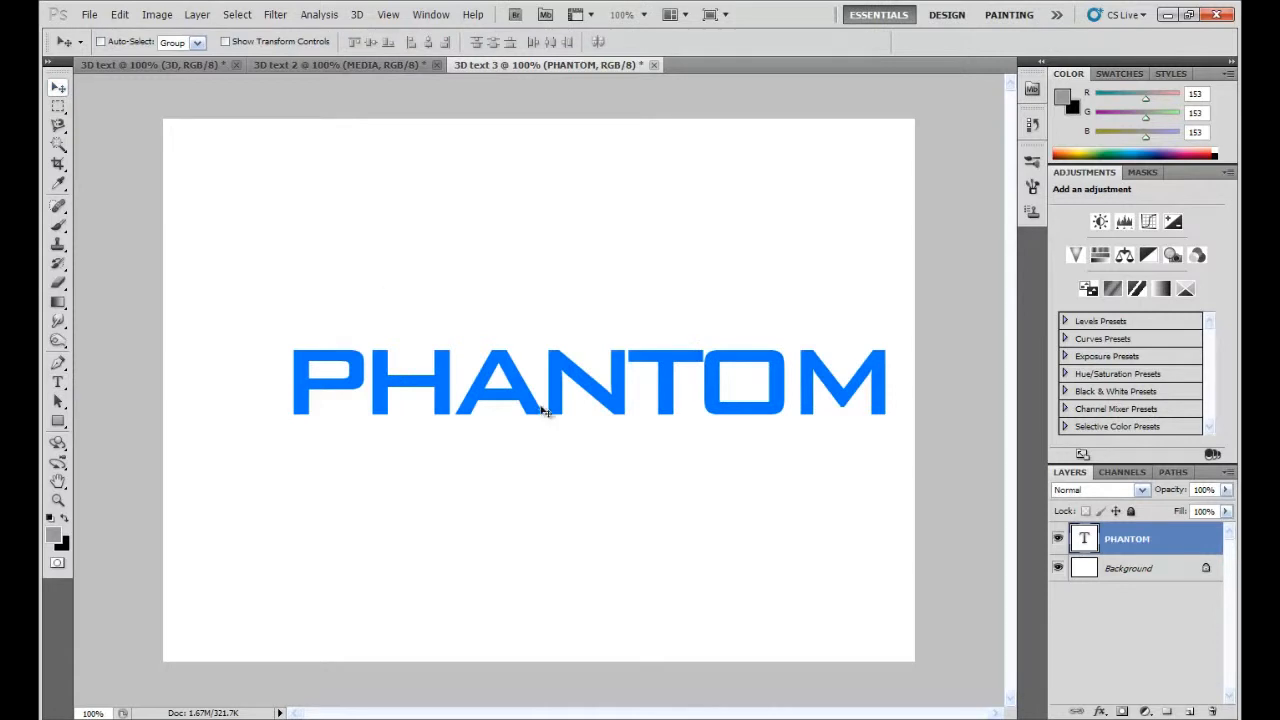
{"action": "left_click_drag", "start_coordinate": [524, 402], "coordinate": [488, 407]}
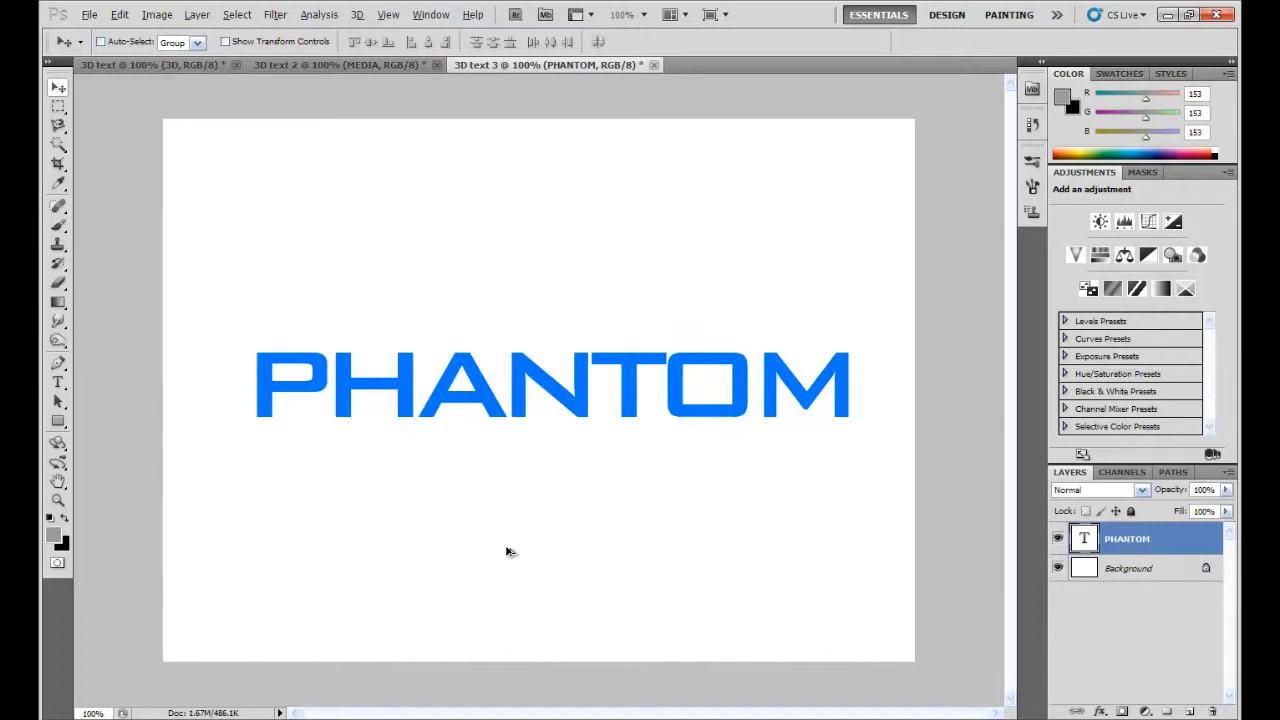
Build the text's depth from 20 duplicates of the PHANTOM layer, each offset one pixel alternately to the left and downward
{"action": "key", "text": "ctrl+j"}
{"action": "key", "text": "ctrl+j"}
{"action": "key", "text": "ctrl+j"}
{"action": "key", "text": "ctrl+j"}
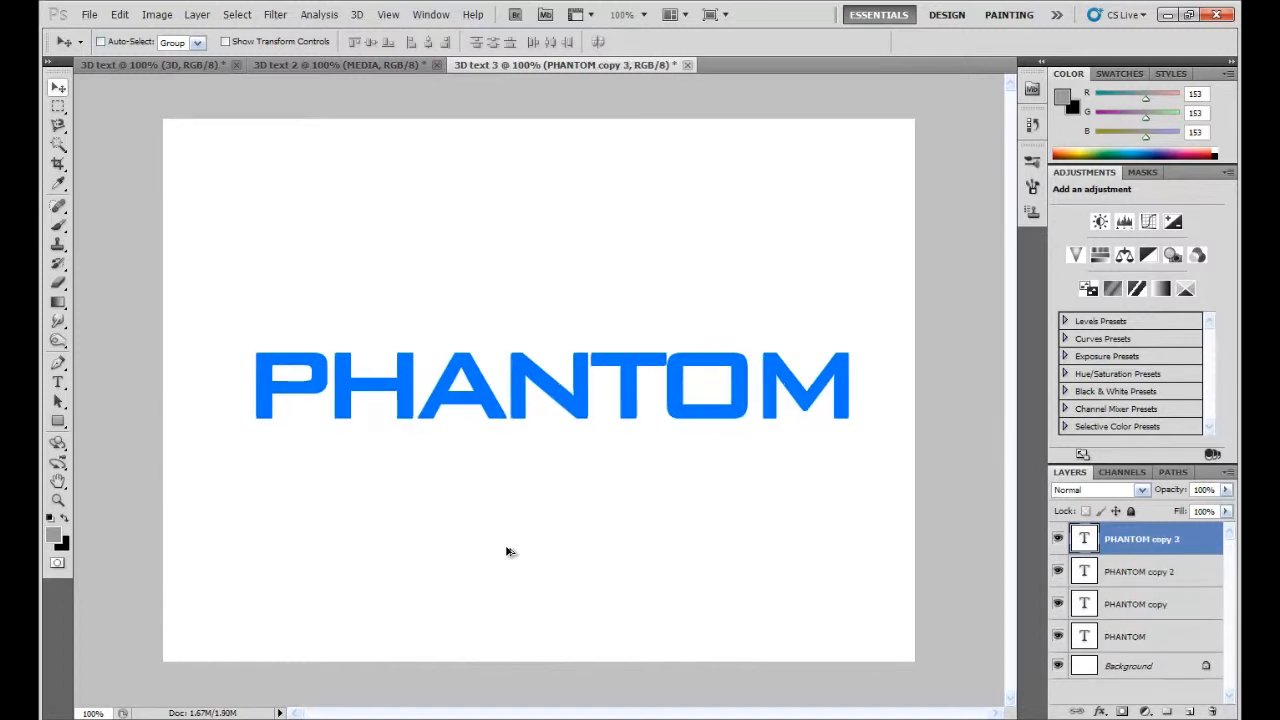
{"action": "key", "text": "ctrl+j"}
{"action": "key", "text": "ctrl+j"}
{"action": "key", "text": "ctrl+j"}
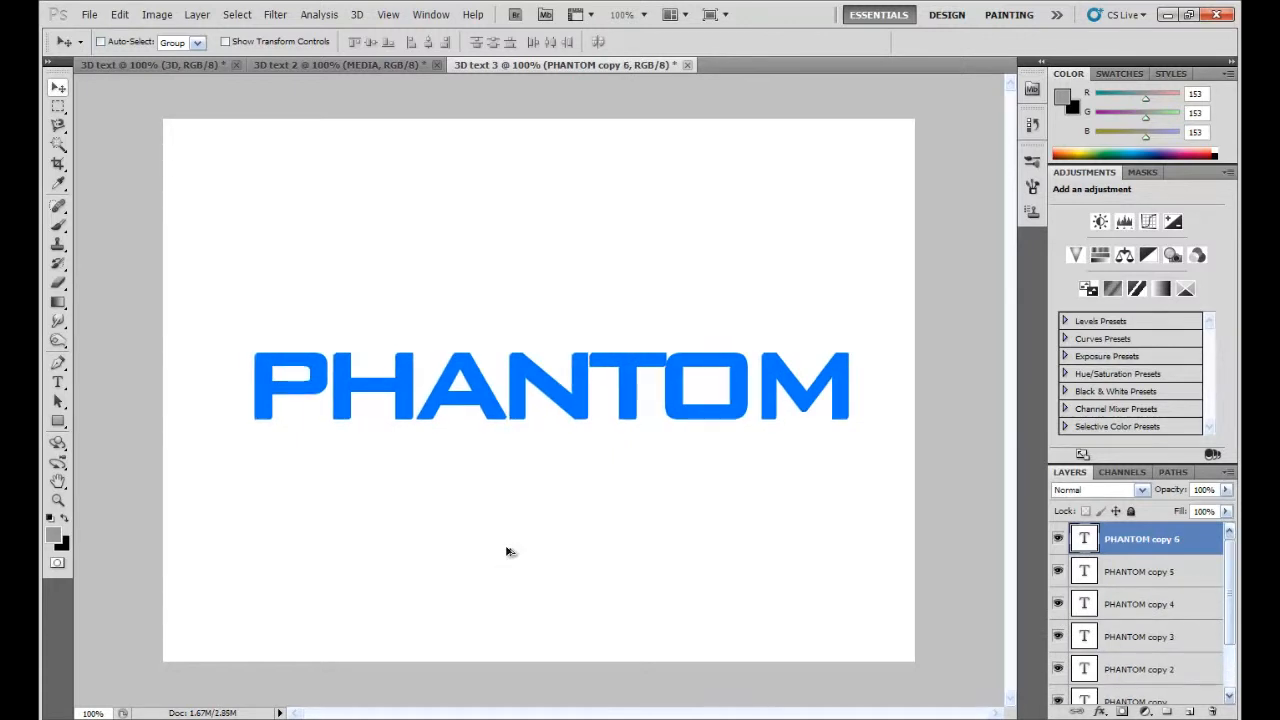
{"action": "key", "text": "ctrl+j"}
{"action": "key", "text": "ctrl+j"}
{"action": "key", "text": "ctrl+j"}
{"action": "key", "text": "ctrl+j"}
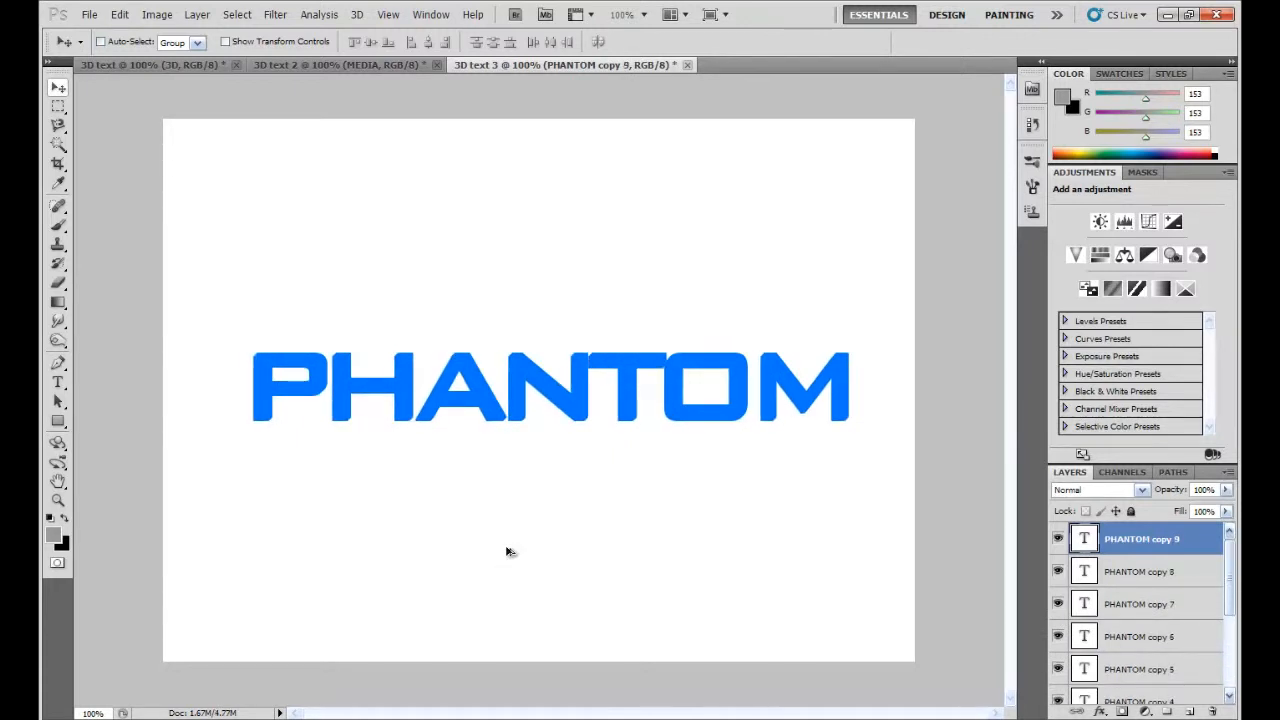
{"action": "key", "text": "ctrl+alt+Left"}
{"action": "key", "text": "ctrl+alt+Left"}
{"action": "key", "text": "ctrl+alt+Left"}
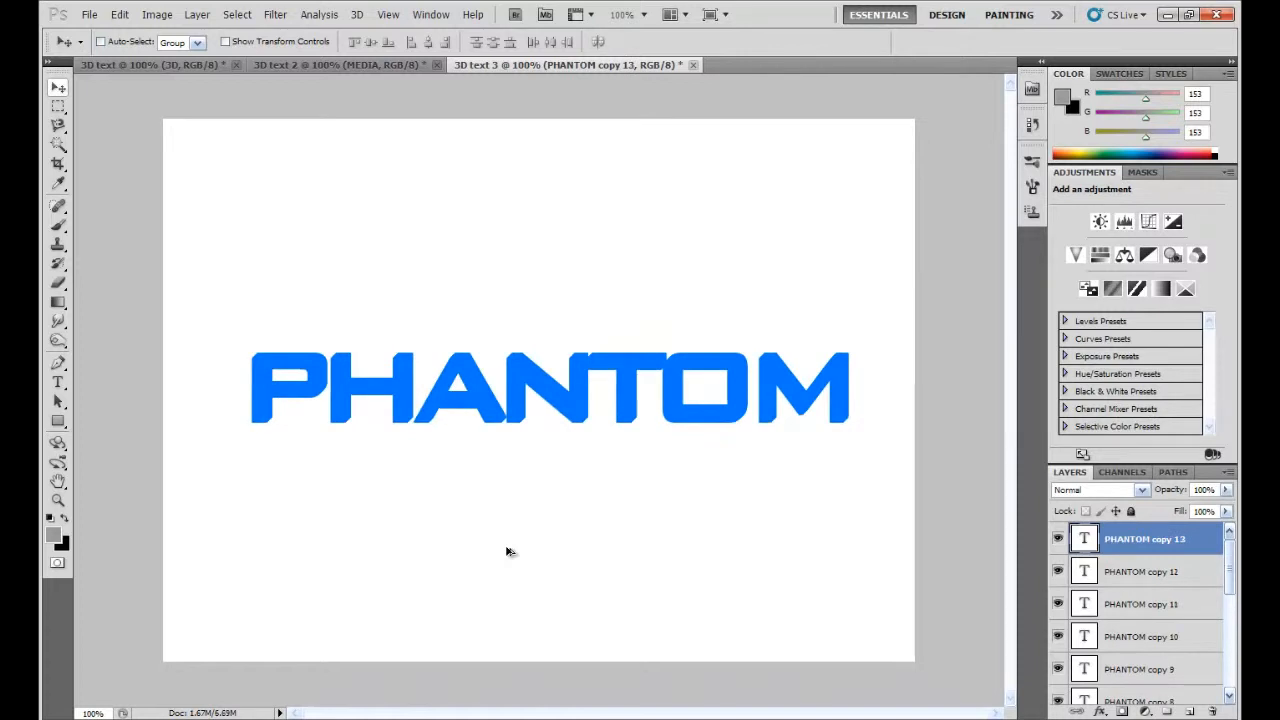
{"action": "key", "text": "ctrl+alt+Left"}
{"action": "key", "text": "ctrl+alt+Left"}
{"action": "key", "text": "ctrl+alt+Left"}
{"action": "key", "text": "ctrl+alt+Left"}
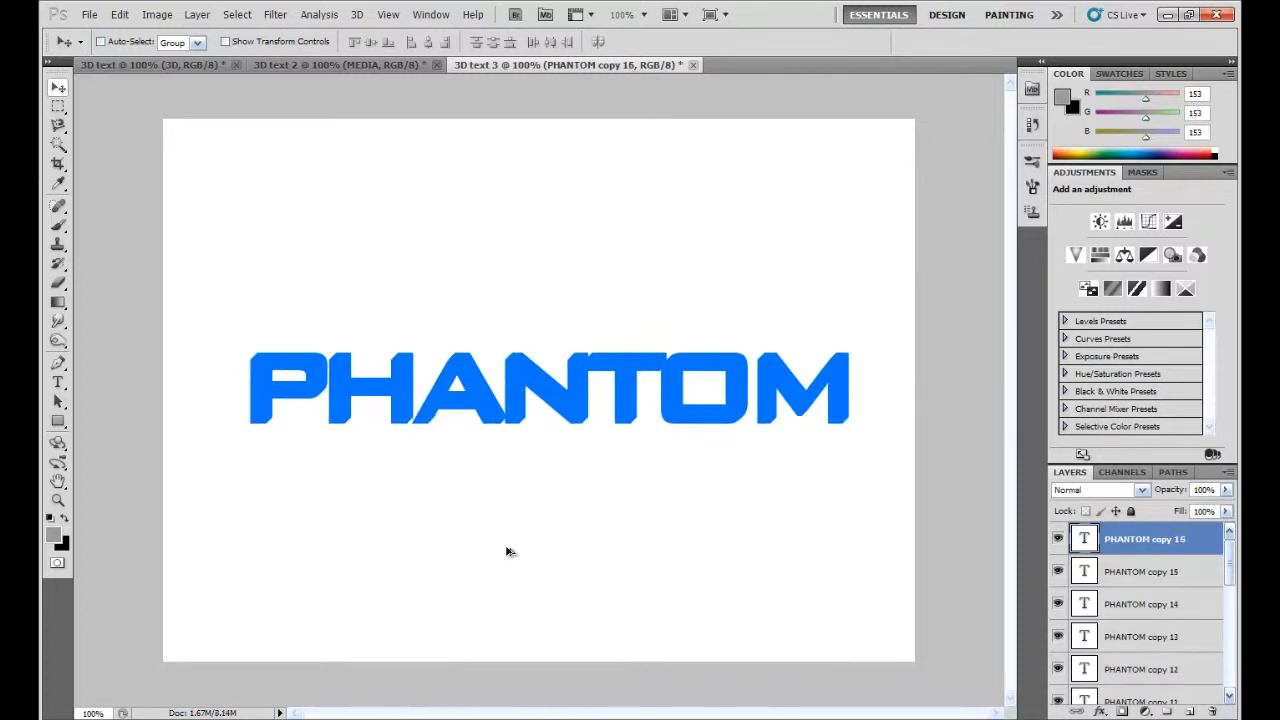
{"action": "key", "text": "ctrl+alt+Left"}
{"action": "key", "text": "ctrl+alt+Left"}
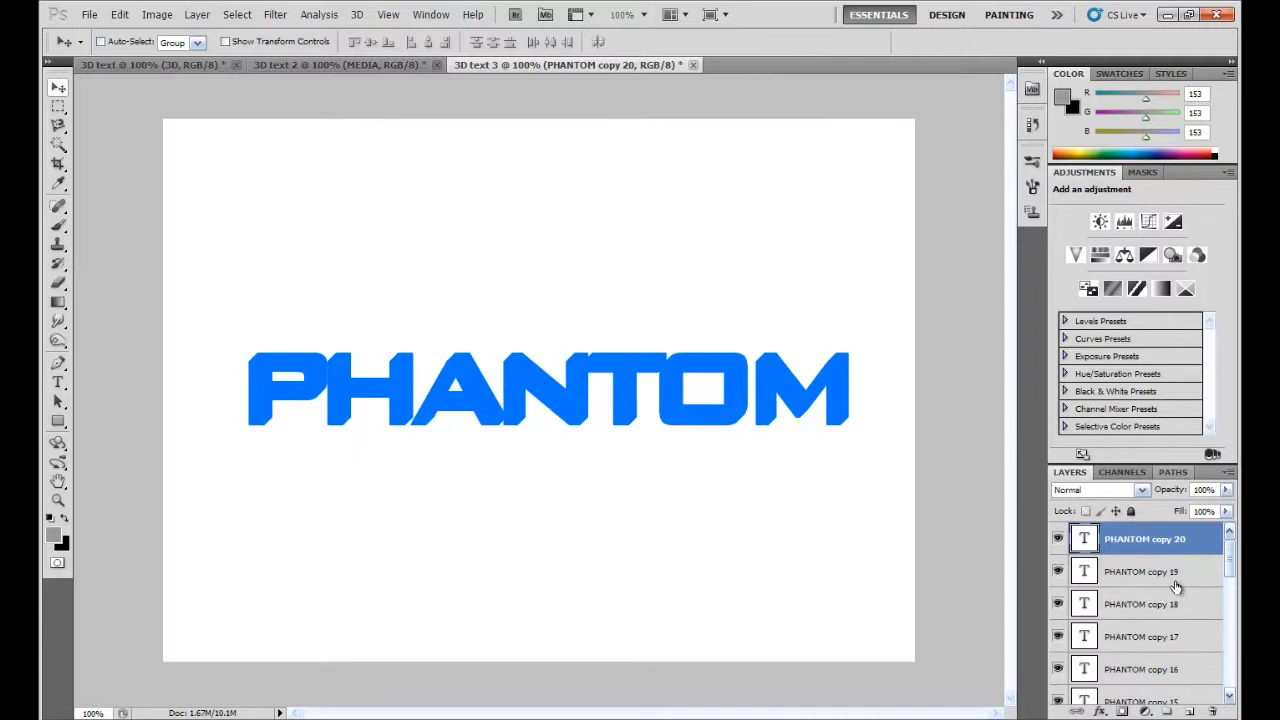
Merge all the PHANTOM duplicate layers into one layer and place it beneath the original PHANTOM text layer
{"action": "left_click_drag", "start_coordinate": [1230, 556], "coordinate": [1233, 697]}
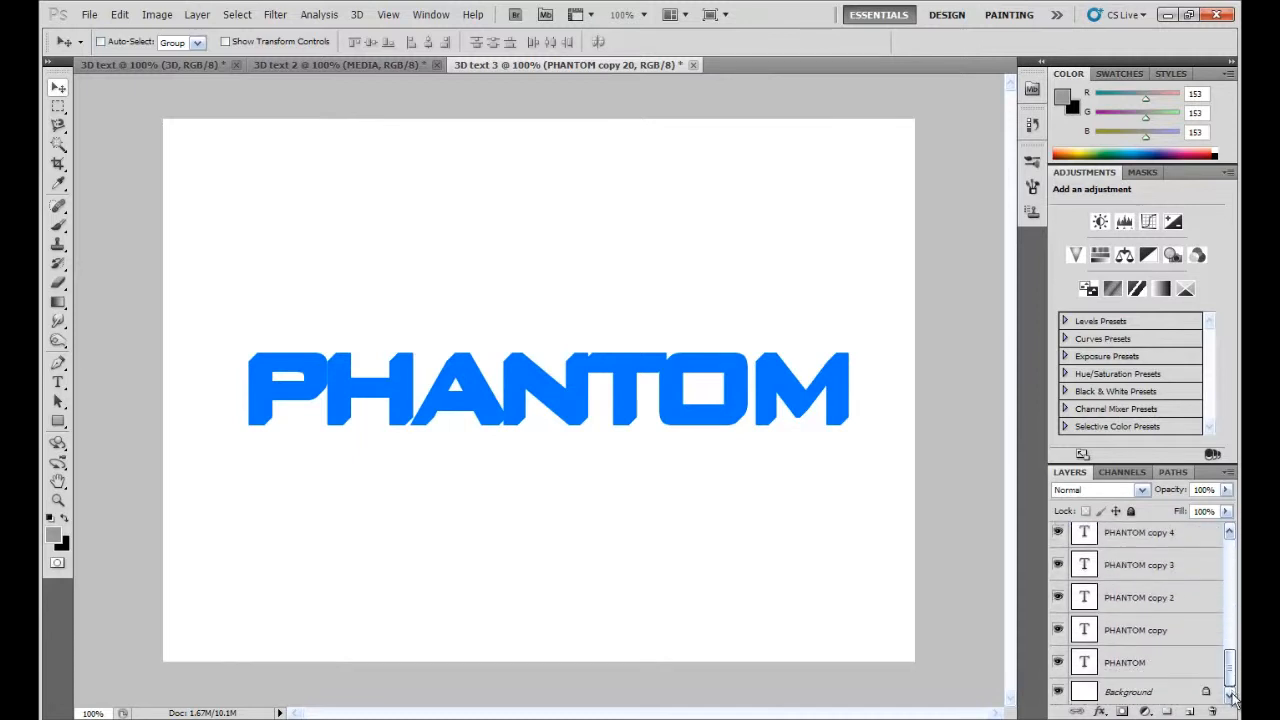
{"action": "left_click", "coordinate": [1168, 634], "text": "shift"}
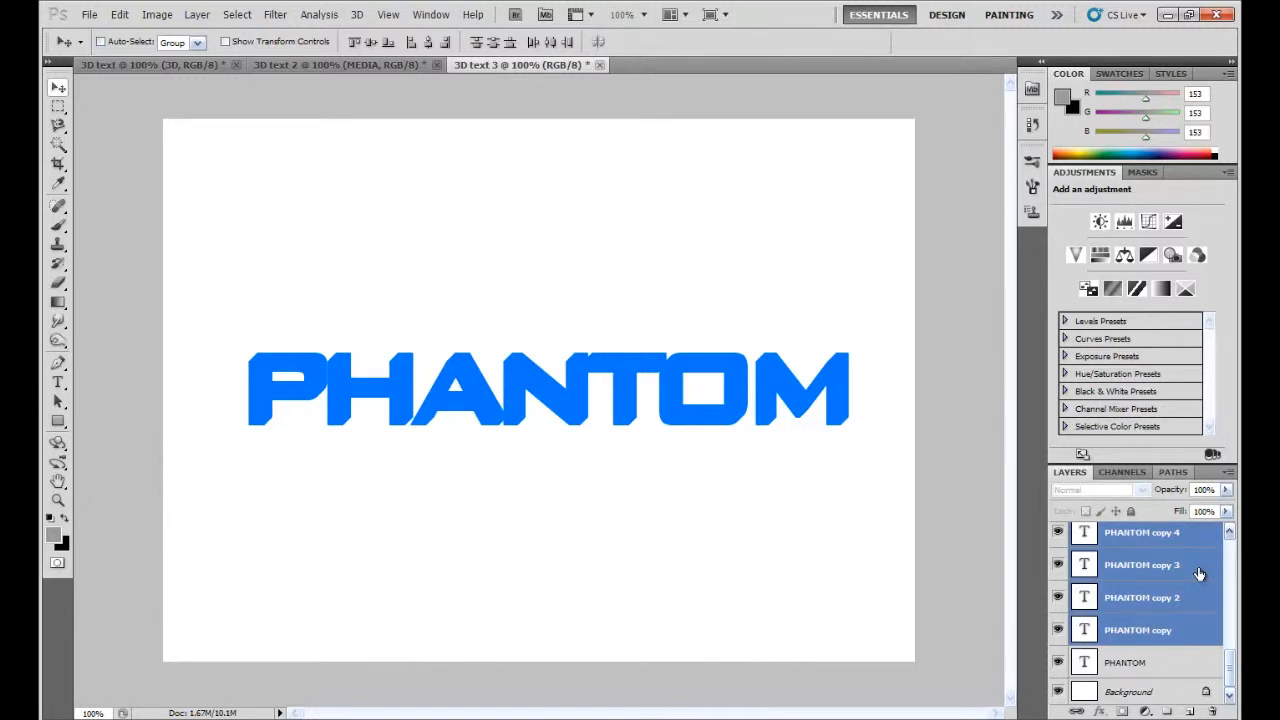
{"action": "key", "text": "ctrl+e"}
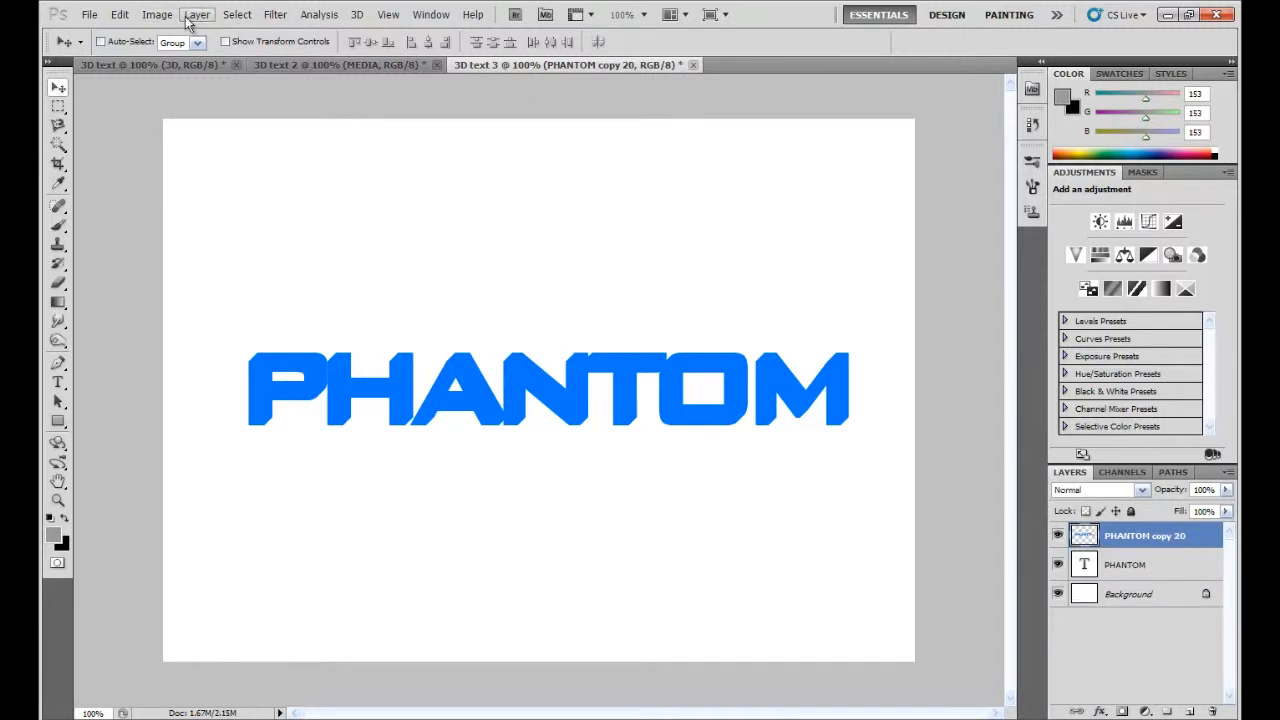
{"action": "left_click", "coordinate": [196, 15]}
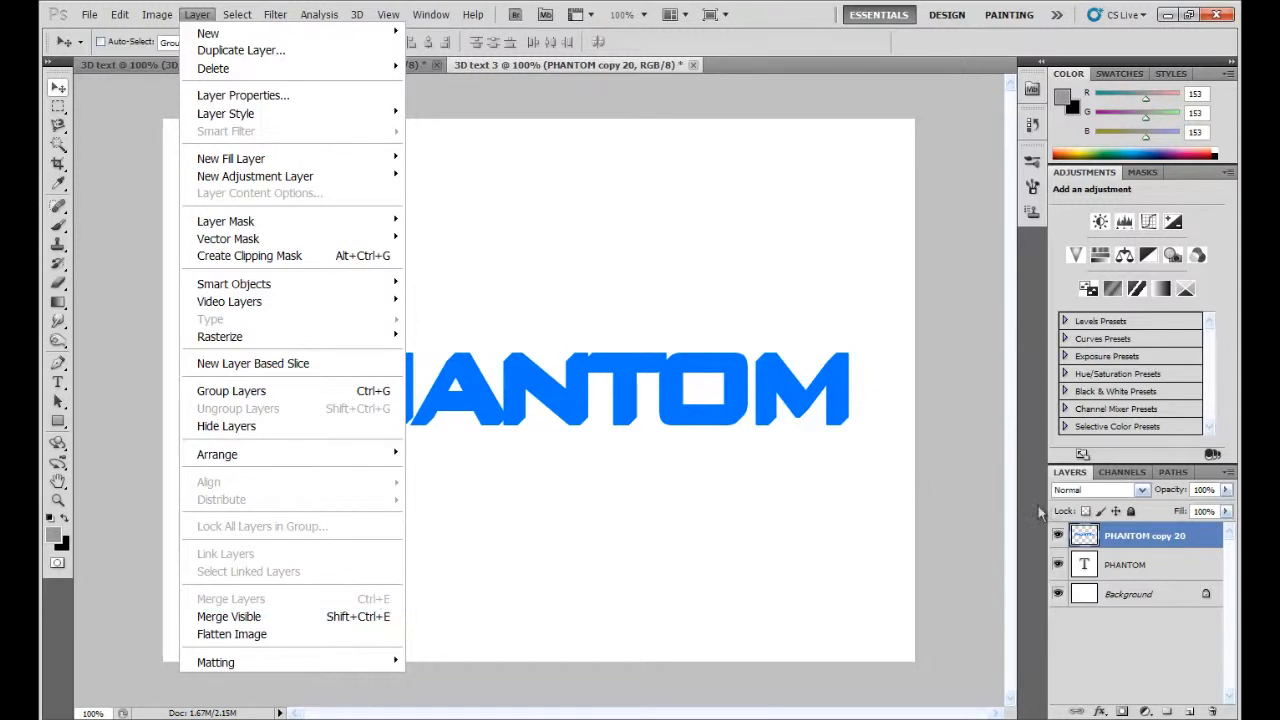
{"action": "left_click", "coordinate": [957, 523]}
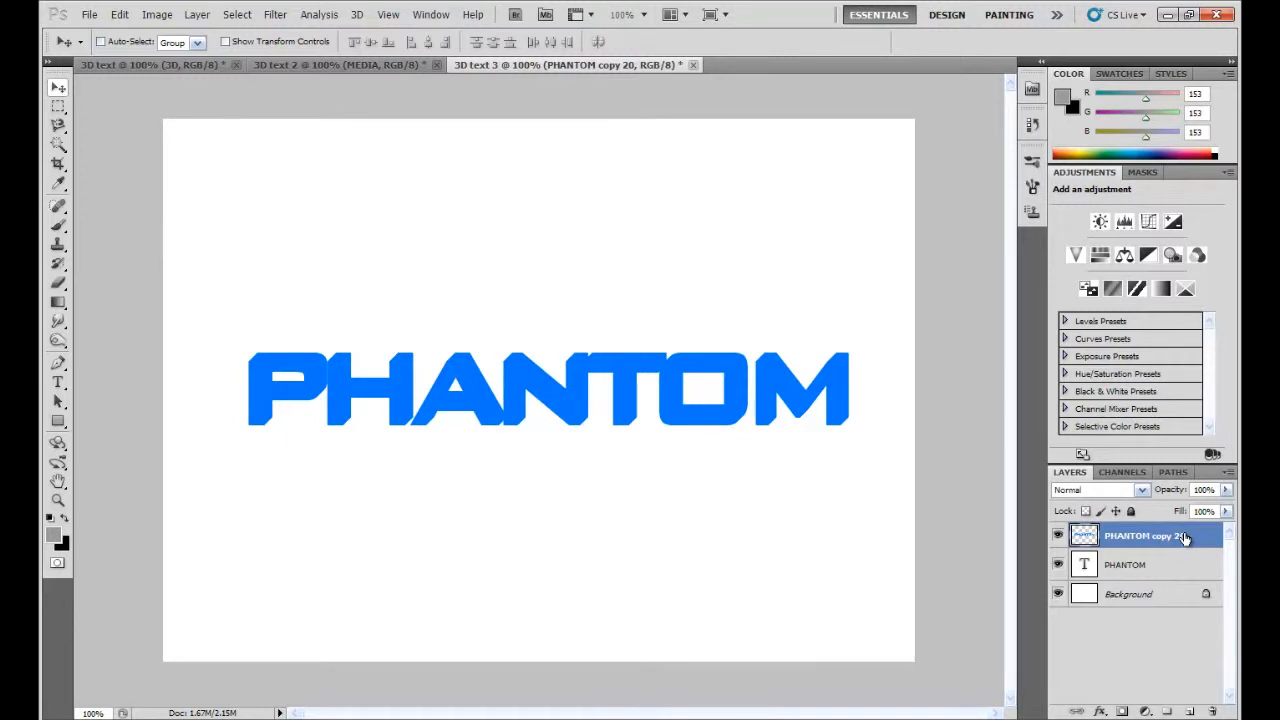
{"action": "left_click_drag", "start_coordinate": [1183, 538], "coordinate": [1178, 585]}
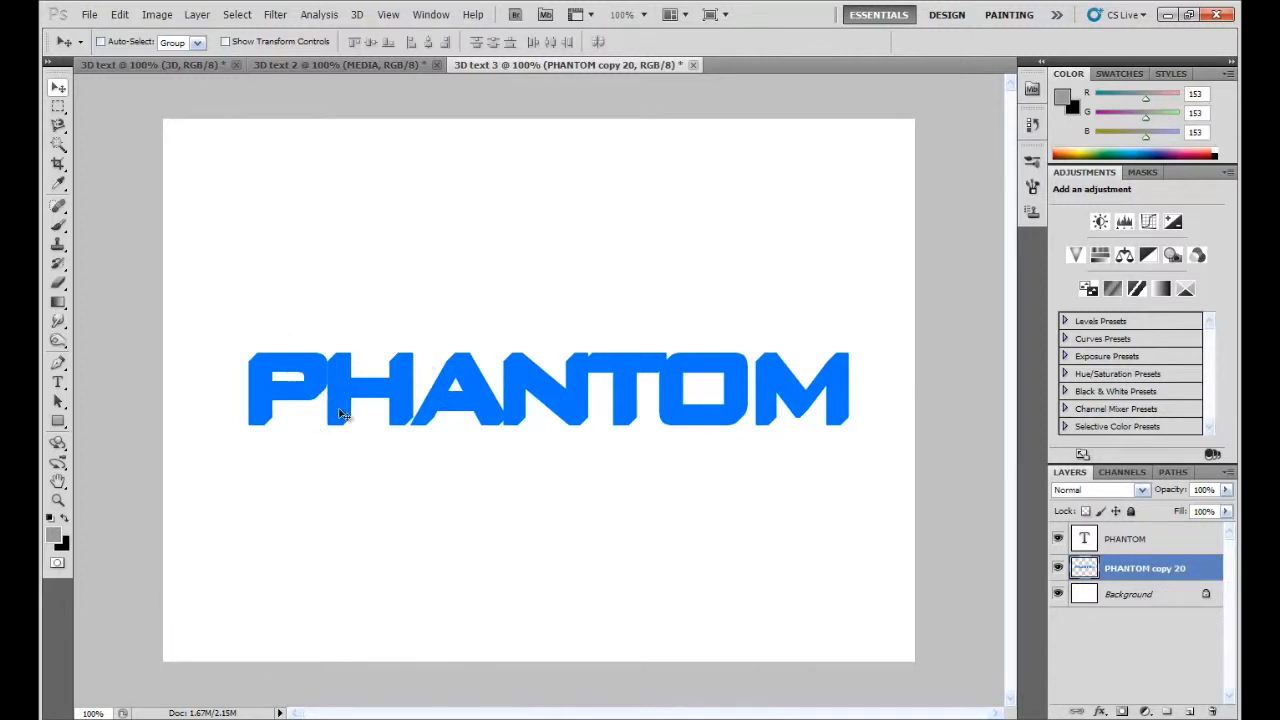
Apply a Color Overlay in dark blue 00405b to the merged depth layer
{"action": "double_click", "coordinate": [1209, 568]}
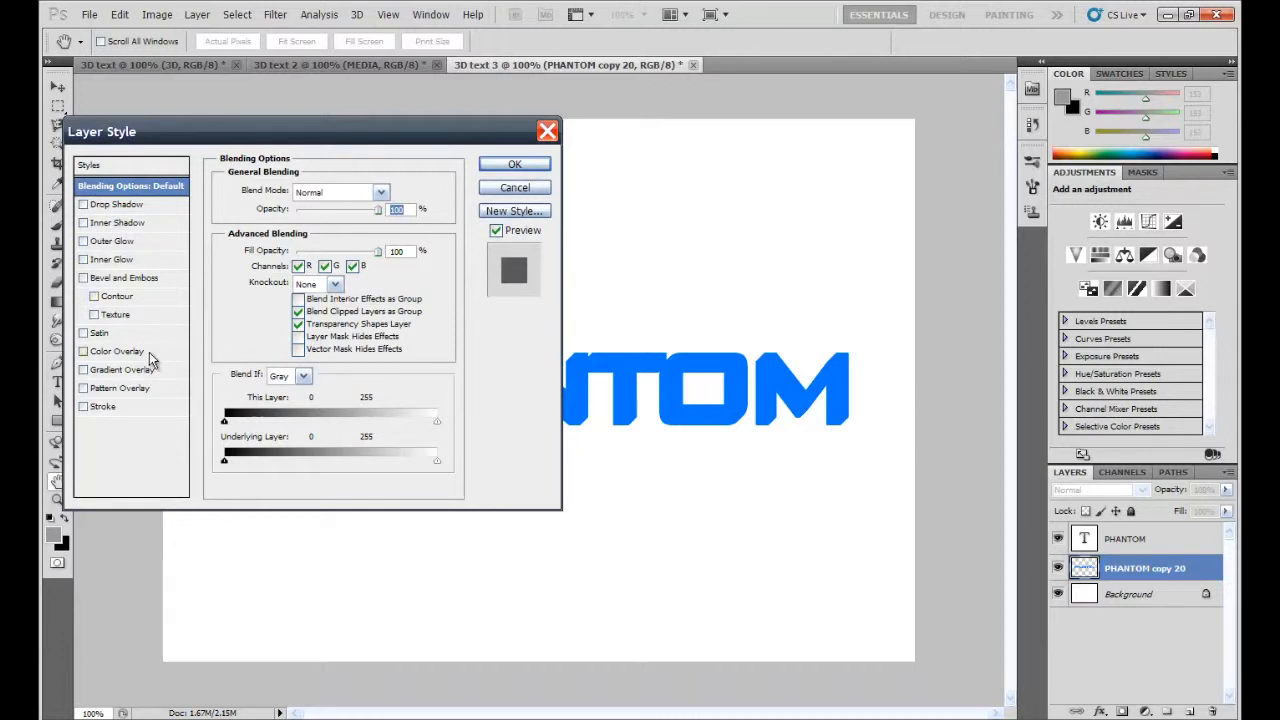
{"action": "left_click", "coordinate": [119, 351]}
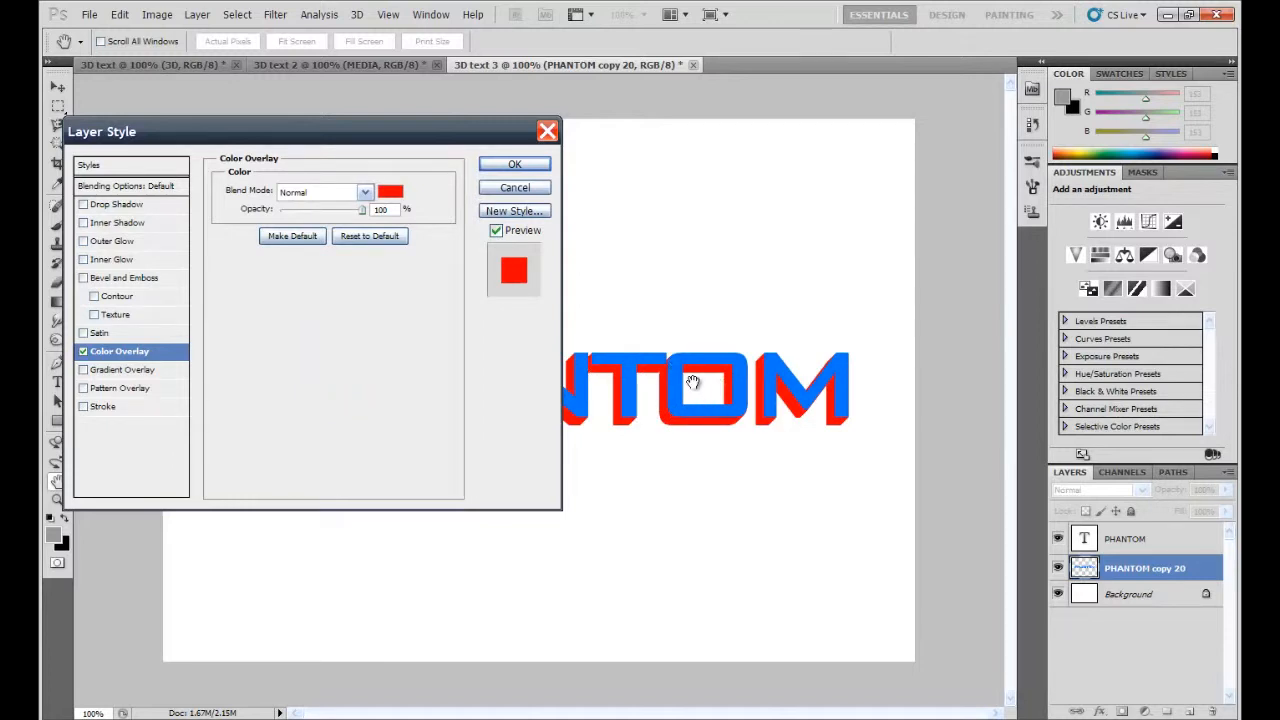
{"action": "left_click", "coordinate": [391, 193]}
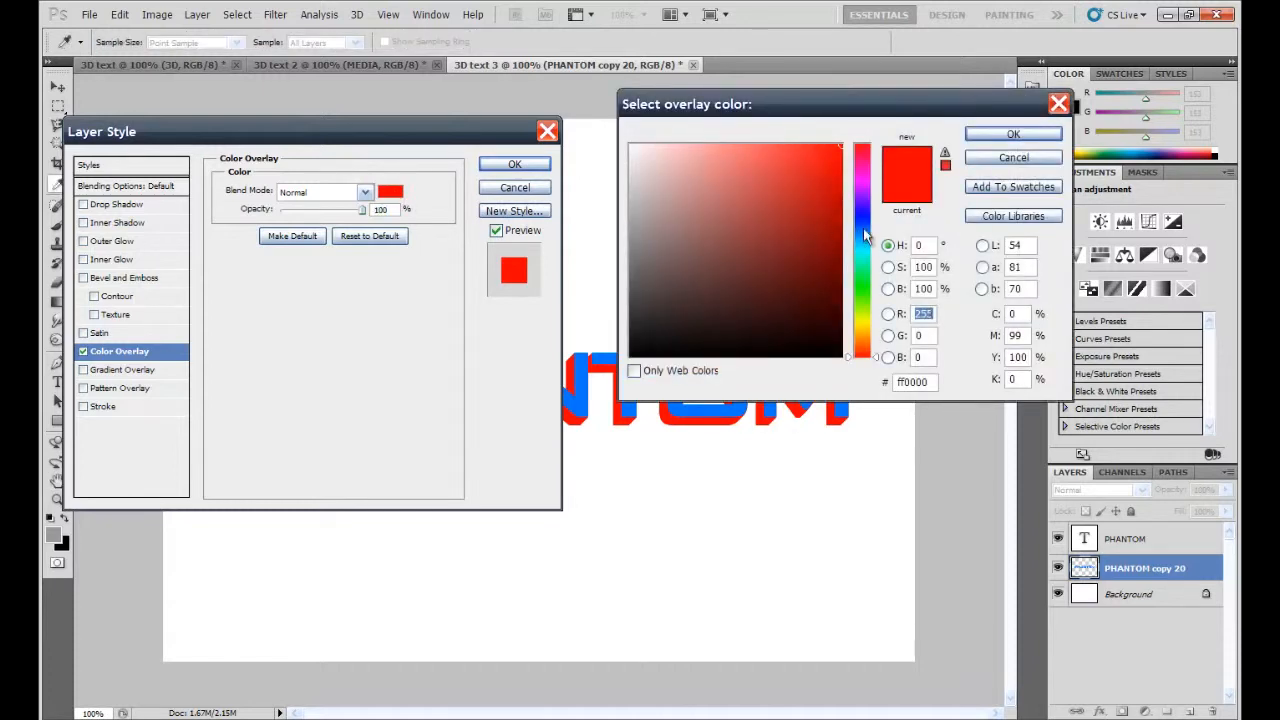
{"action": "left_click", "coordinate": [862, 245]}
{"action": "mouse_move", "coordinate": [863, 246]}
{"action": "left_mouse_down"}
{"action": "mouse_move", "coordinate": [841, 257]}
{"action": "mouse_move", "coordinate": [848, 288]}
{"action": "left_mouse_up"}
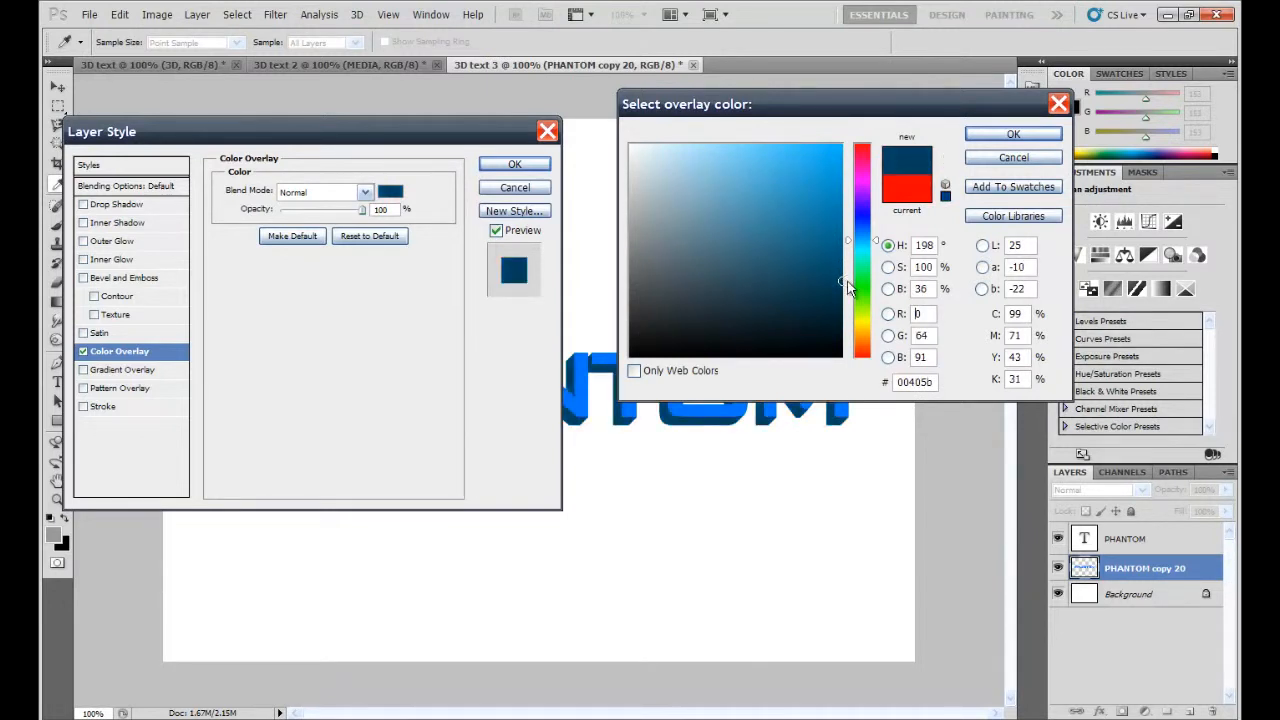
{"action": "left_click", "coordinate": [1001, 130]}
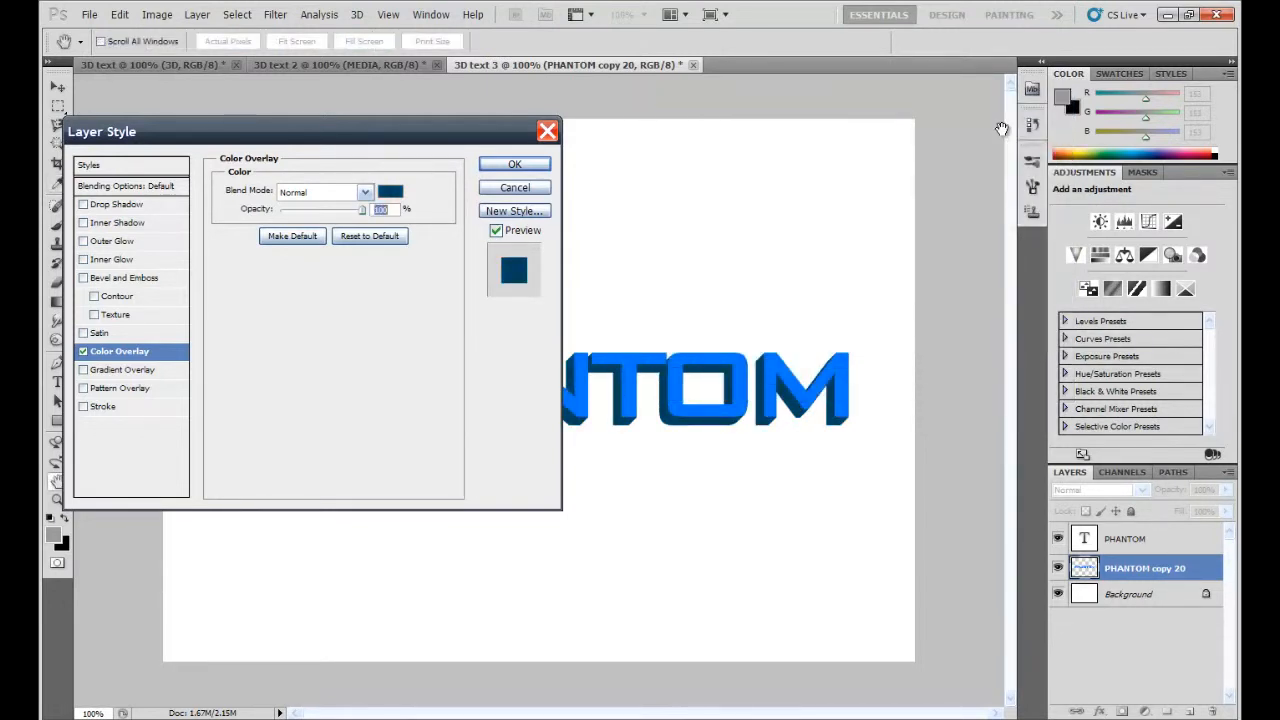
{"action": "left_click", "coordinate": [540, 166]}
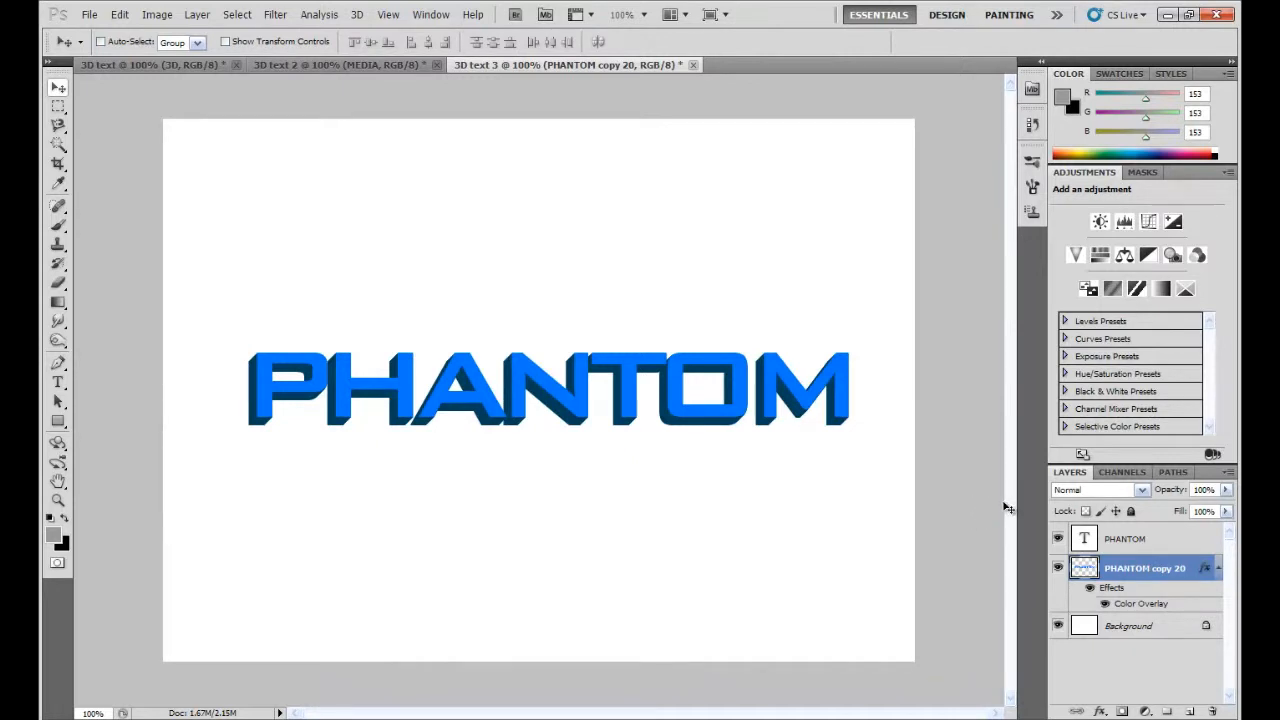
Add a 1 px black outside Stroke to the PHANTOM text layer
{"action": "left_click", "coordinate": [1195, 541]}
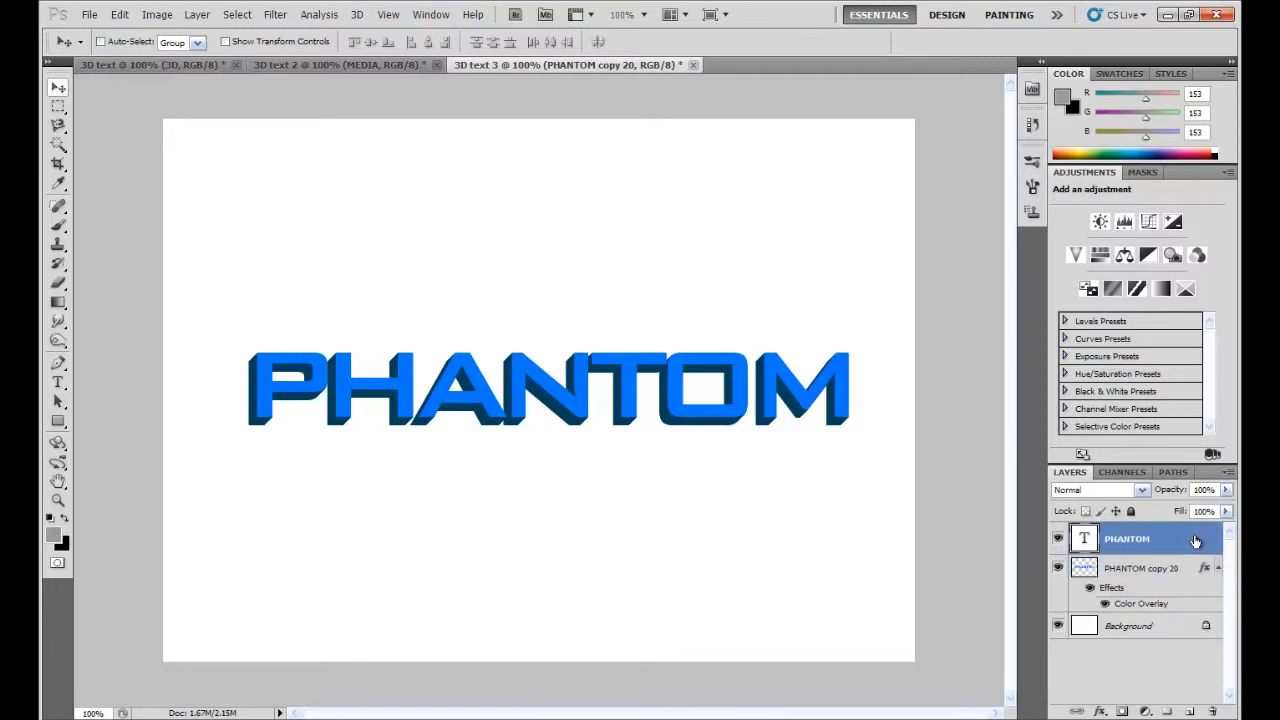
{"action": "double_click", "coordinate": [1195, 541]}
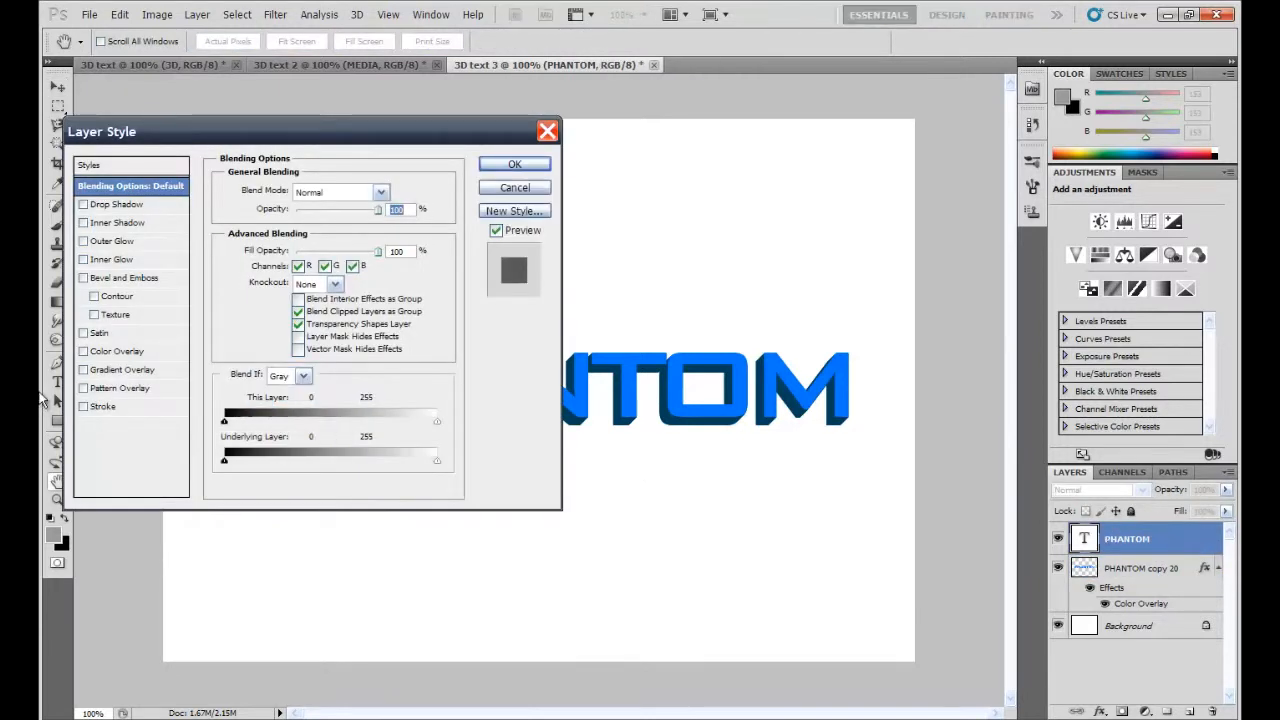
{"action": "left_click", "coordinate": [105, 406]}
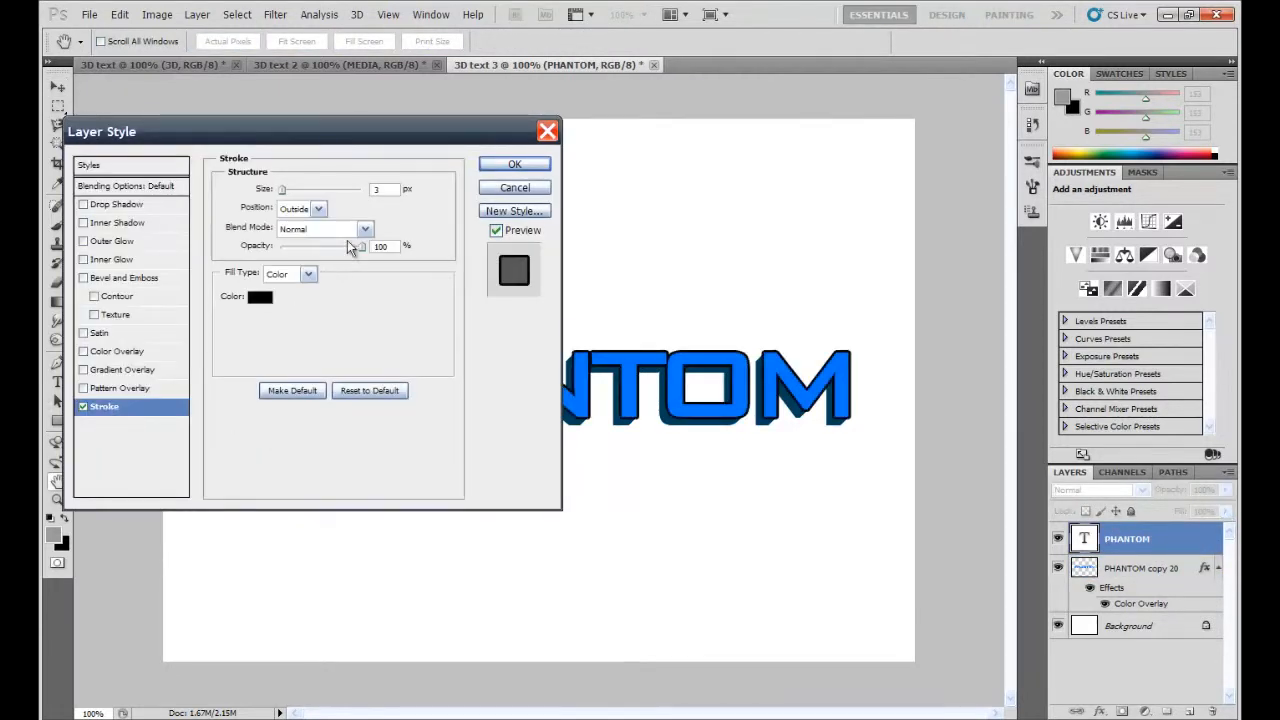
{"action": "left_click", "coordinate": [390, 190]}
{"action": "type", "text": "1"}
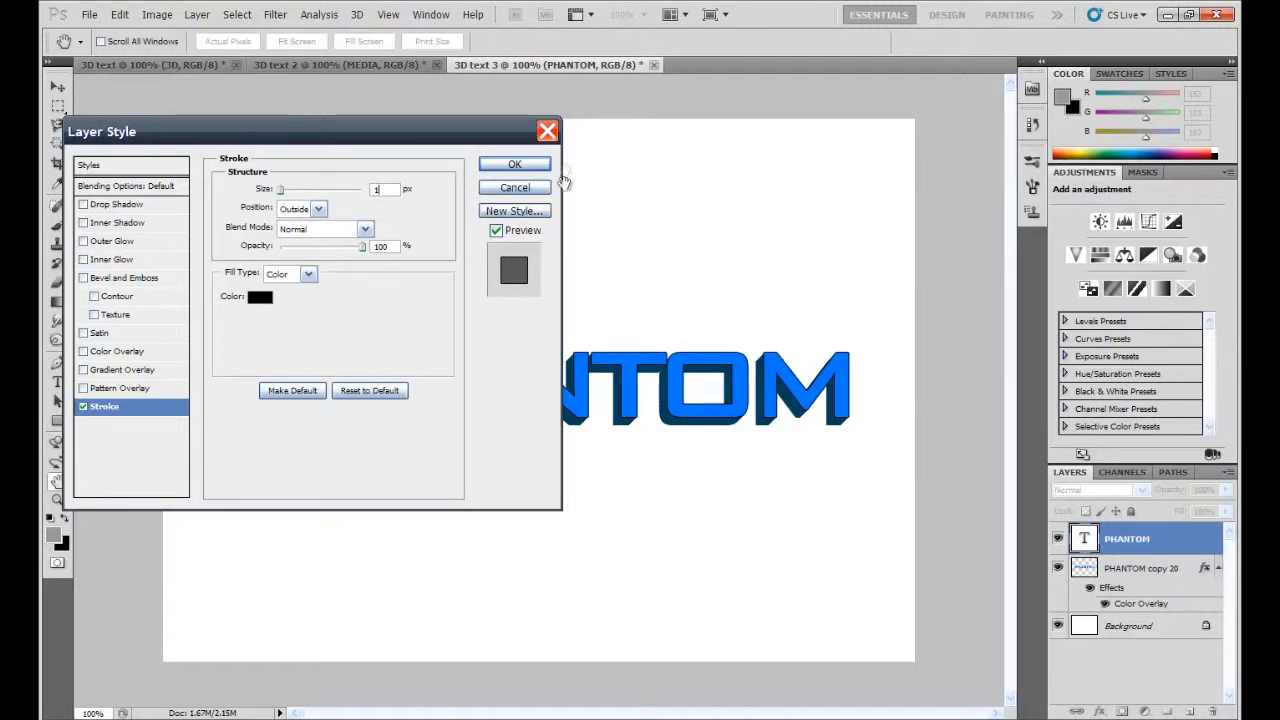
{"action": "left_click", "coordinate": [514, 164]}
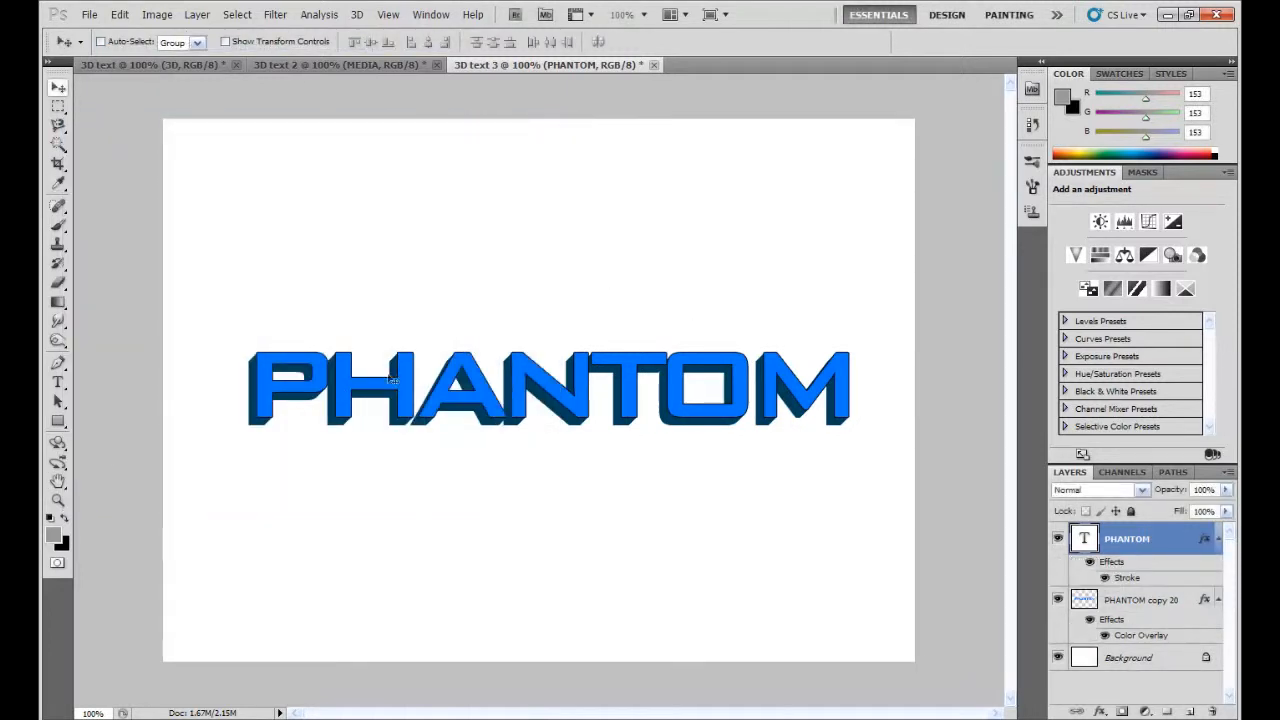
Add a 1 px black outside Stroke to the merged depth layer, PHANTOM copy 20
{"action": "left_click", "coordinate": [1188, 600]}
{"action": "double_click", "coordinate": [1188, 600]}
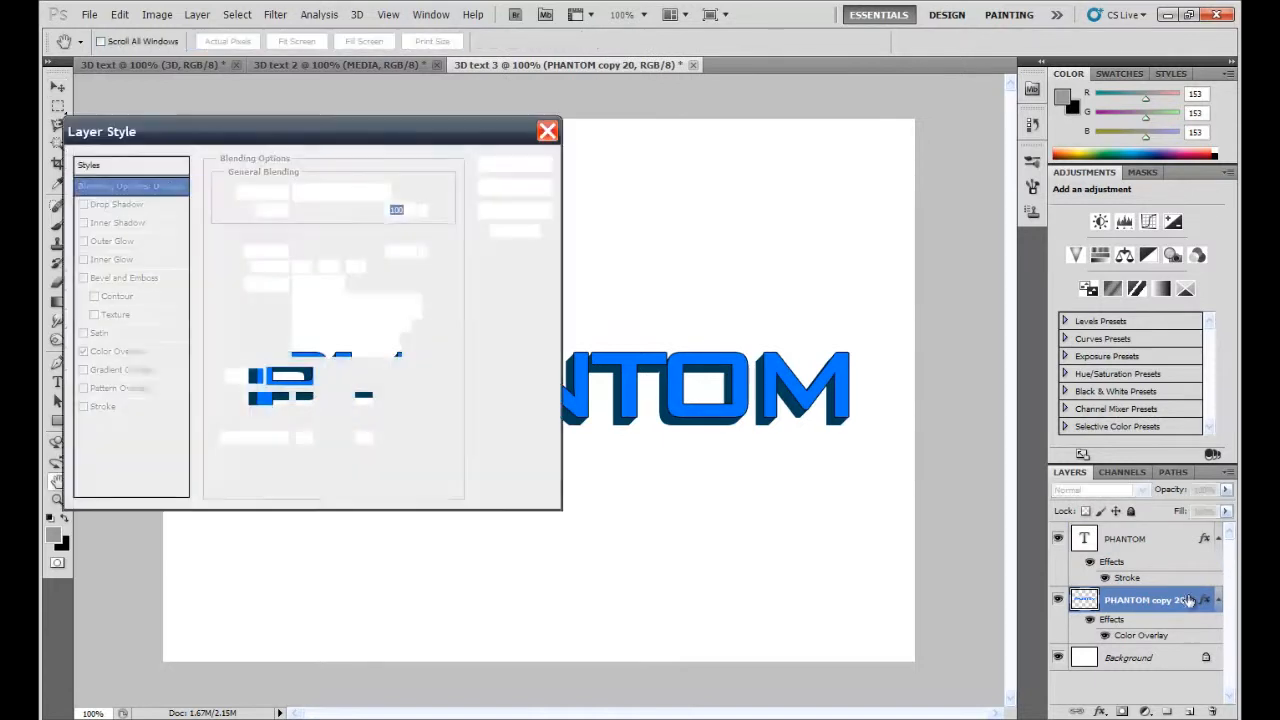
{"action": "left_click", "coordinate": [104, 407]}
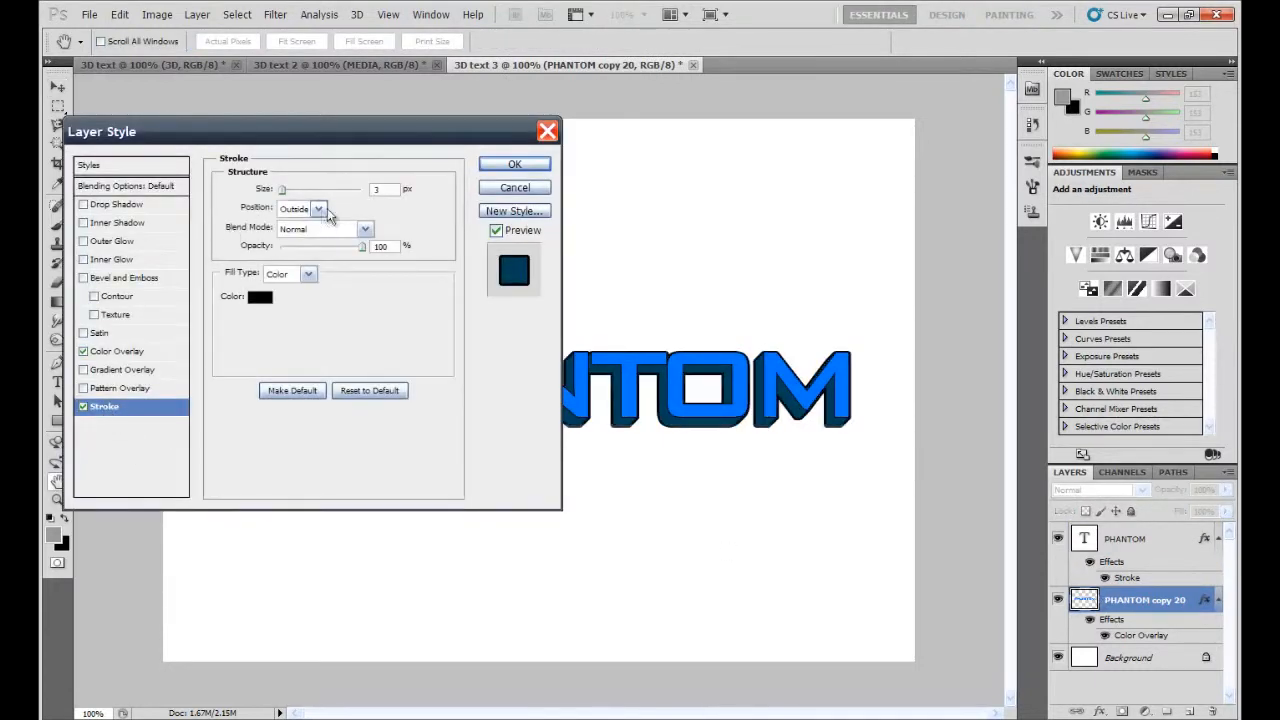
{"action": "type", "text": "2"}
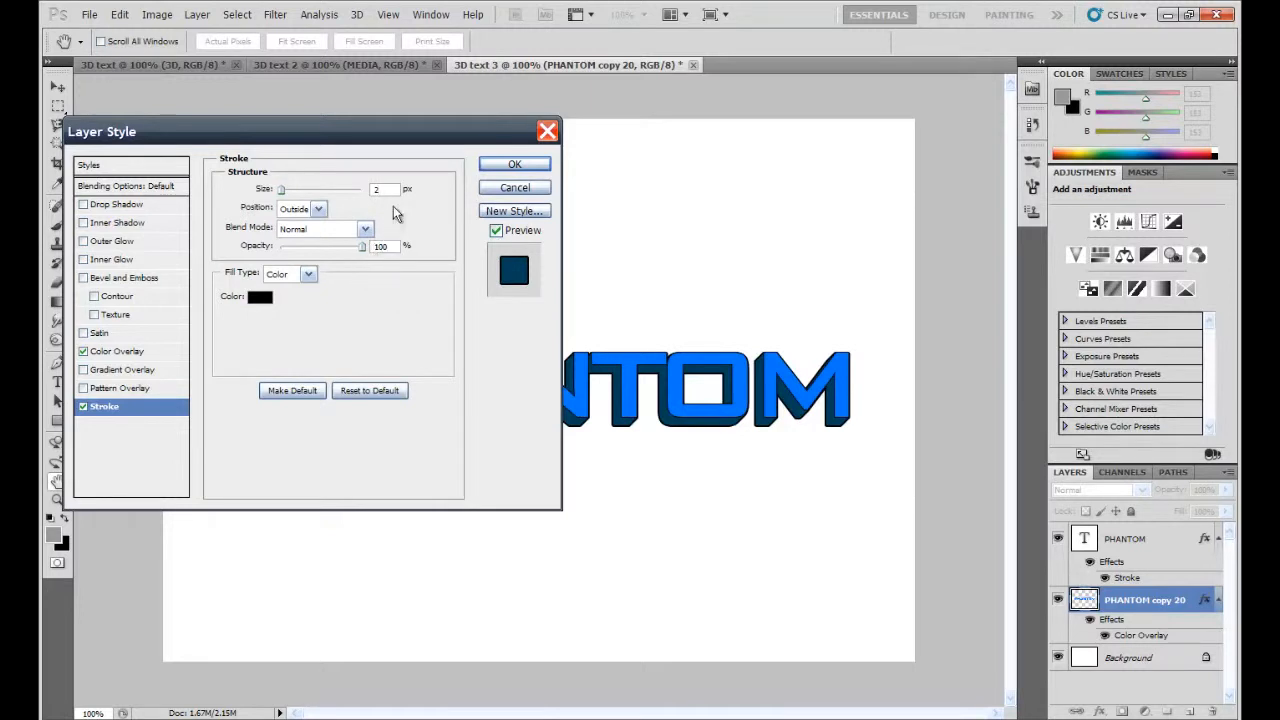
{"action": "left_click_drag", "start_coordinate": [284, 191], "coordinate": [280, 191]}
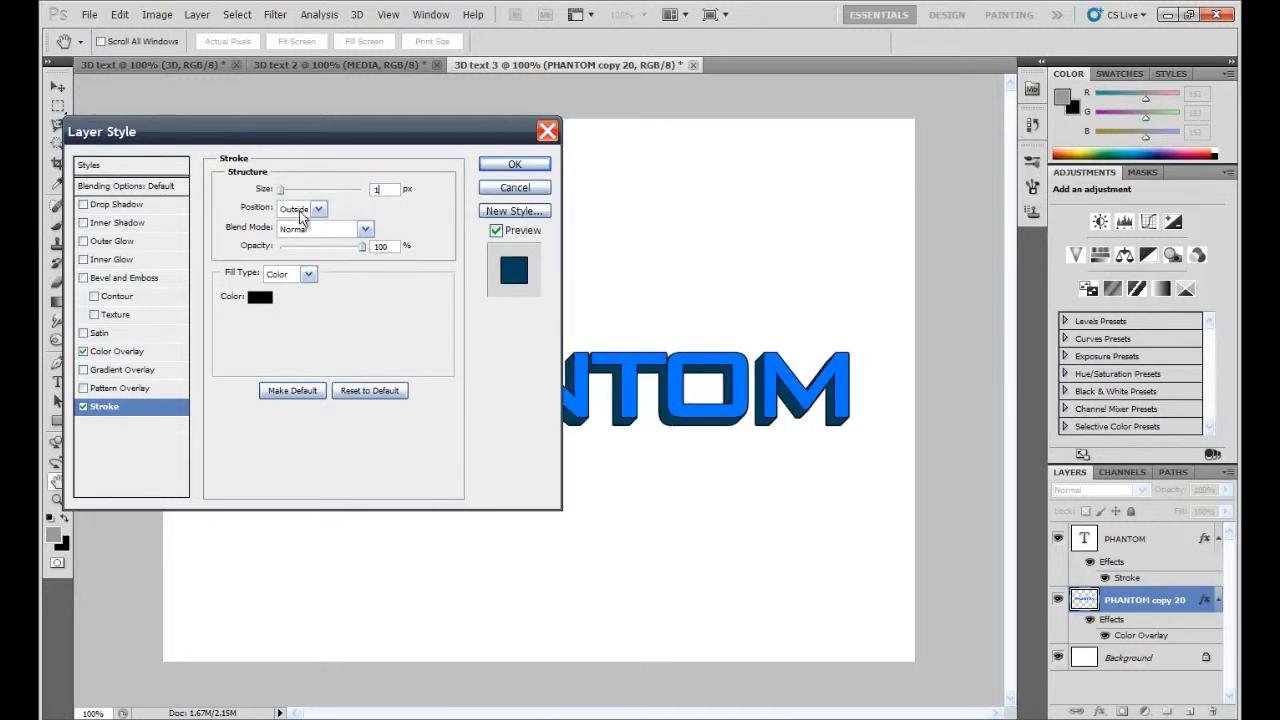
{"action": "left_click", "coordinate": [513, 166]}
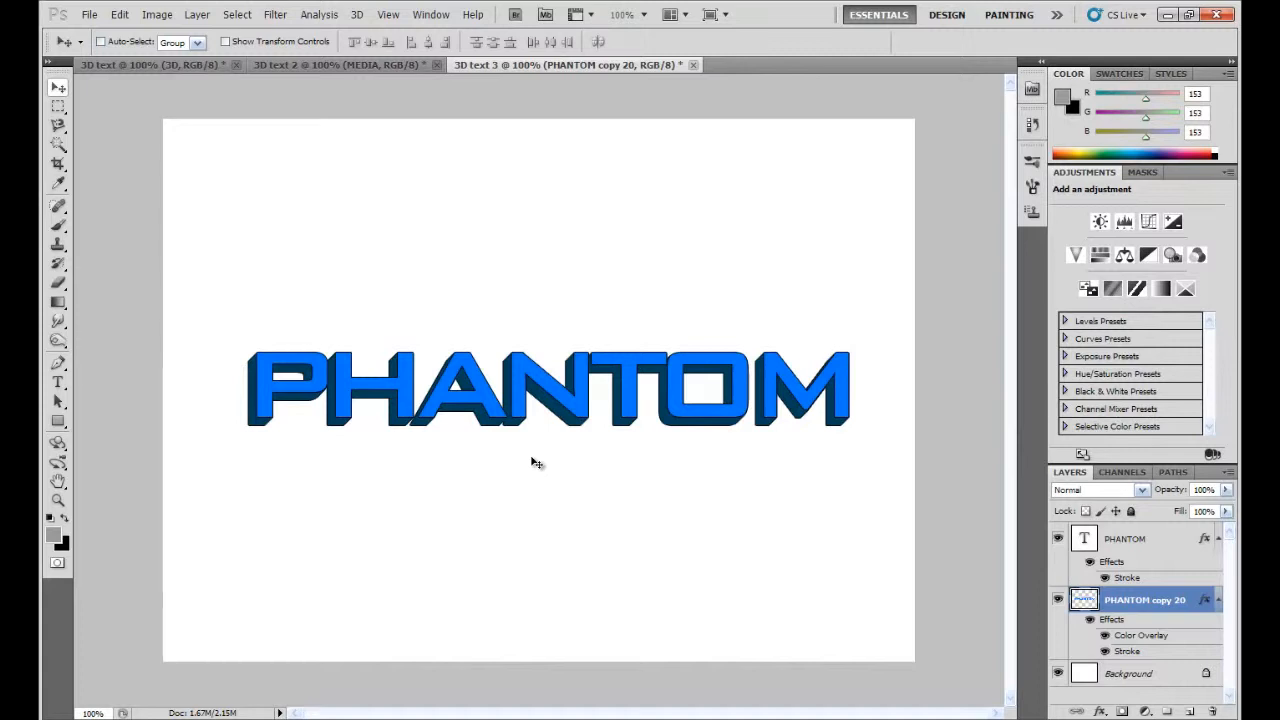
Merge the PHANTOM text layer with its depth layer and shift the combined text slightly to the right
{"action": "left_click", "coordinate": [1160, 543], "text": "shift"}
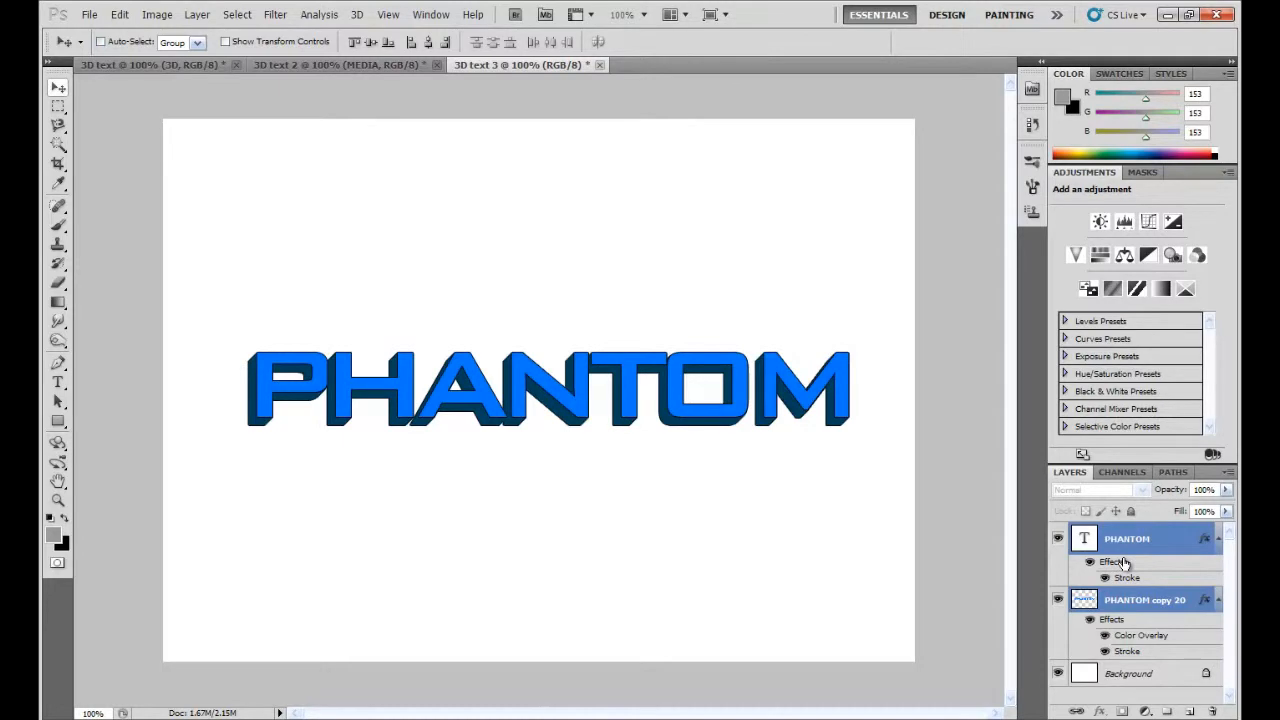
{"action": "key", "text": "ctrl+e"}
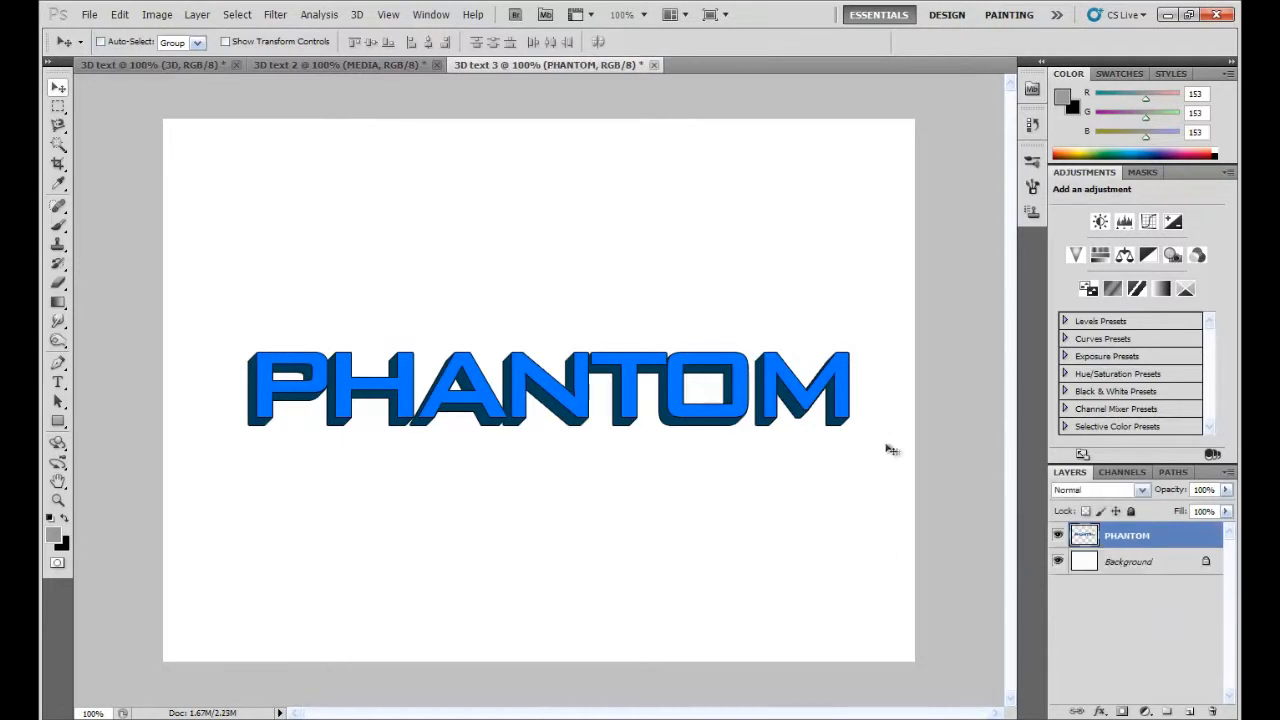
{"action": "mouse_move", "coordinate": [674, 406]}
{"action": "left_mouse_down"}
{"action": "mouse_move", "coordinate": [670, 250]}
{"action": "mouse_move", "coordinate": [676, 387]}
{"action": "left_mouse_up"}
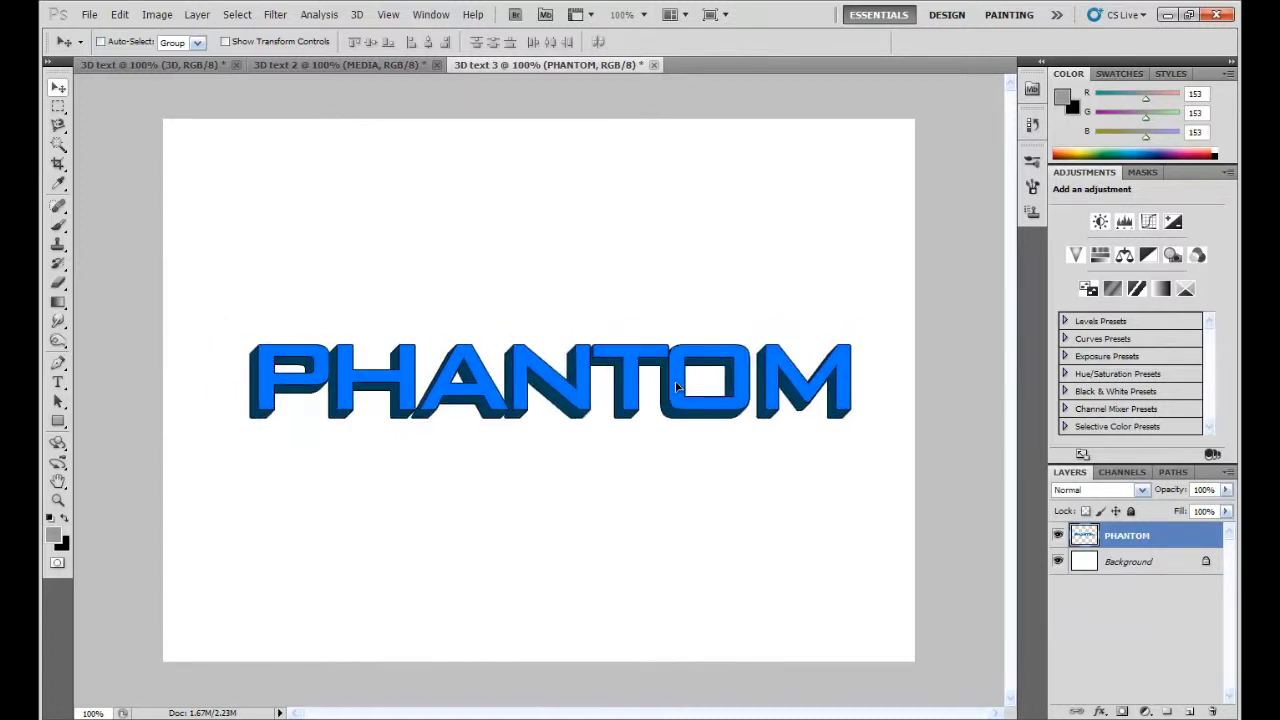
{"action": "left_click_drag", "start_coordinate": [676, 387], "coordinate": [687, 396]}
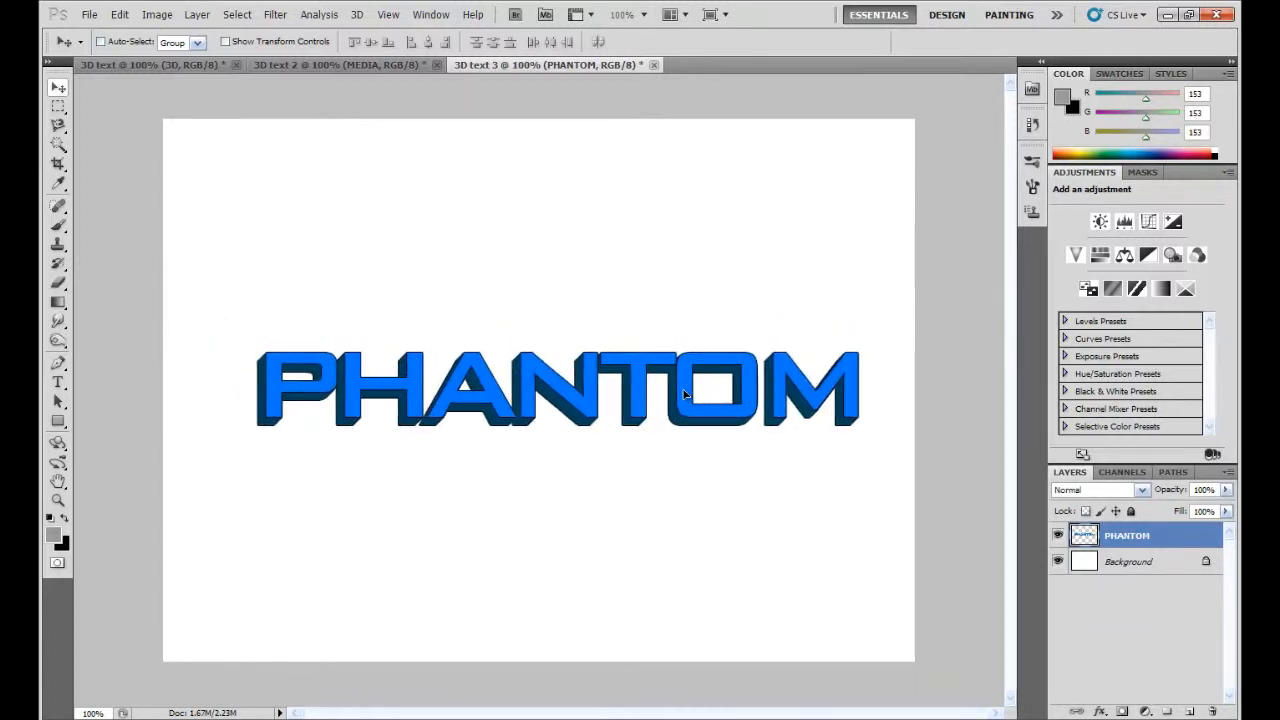
View the finished 3D text in the 3D text and 3D text 2 documents and return to 3D text 3
{"action": "left_click", "coordinate": [121, 66]}
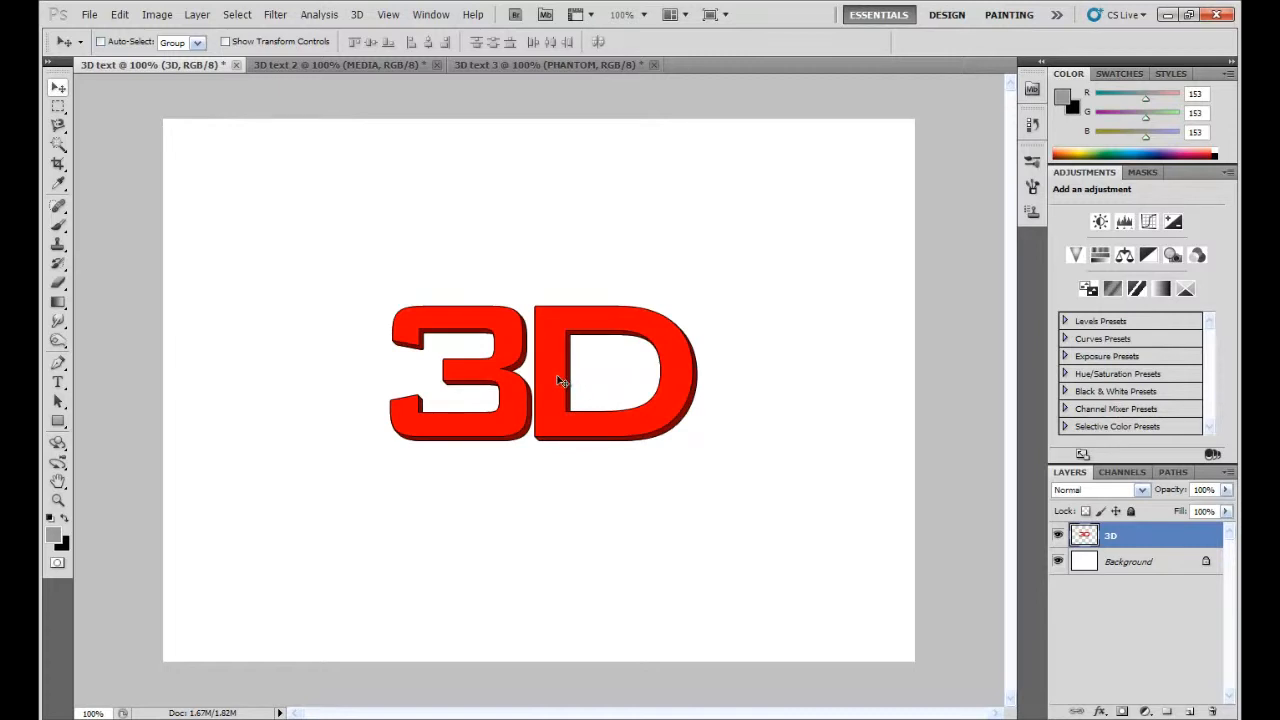
{"action": "left_click", "coordinate": [386, 66]}
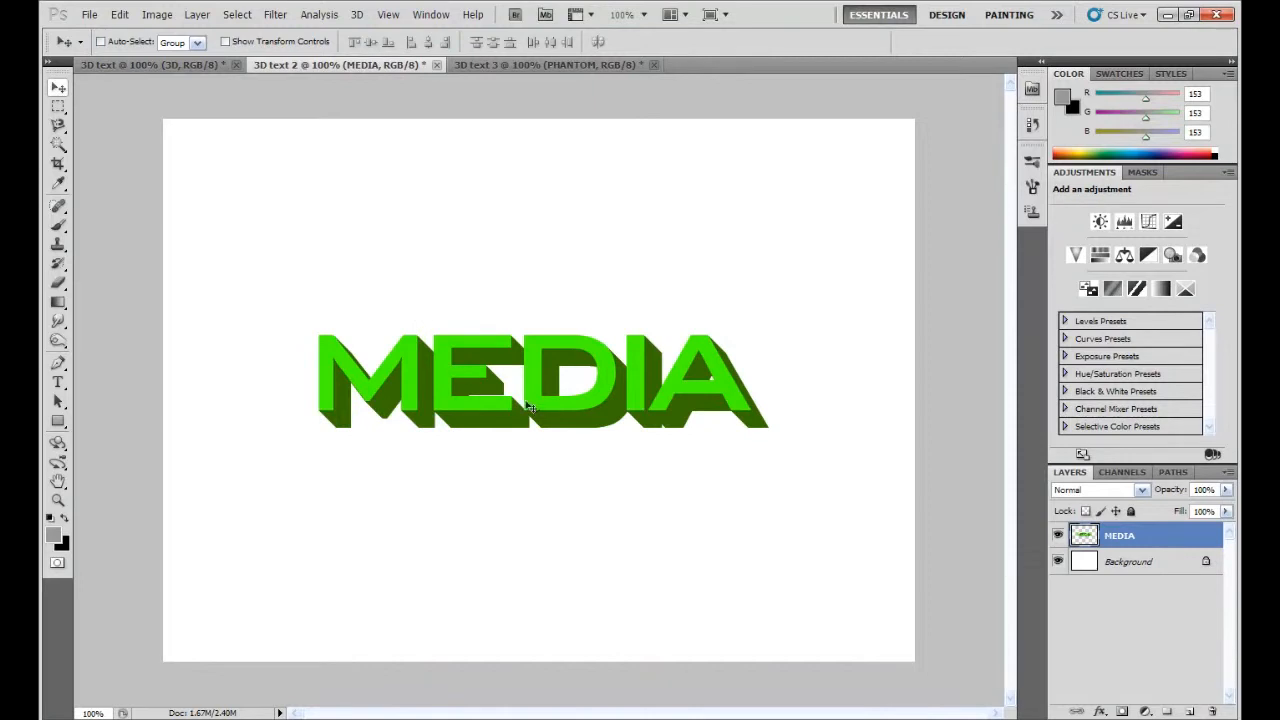
{"action": "left_click", "coordinate": [528, 66]}
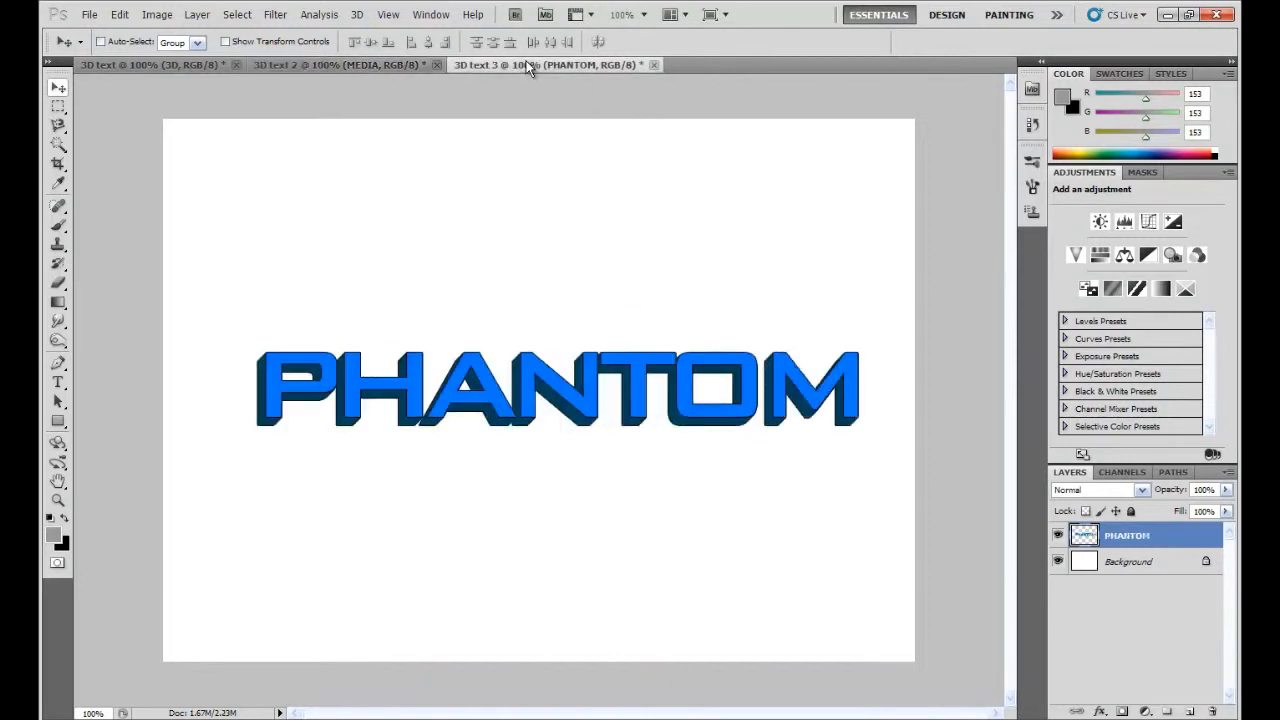